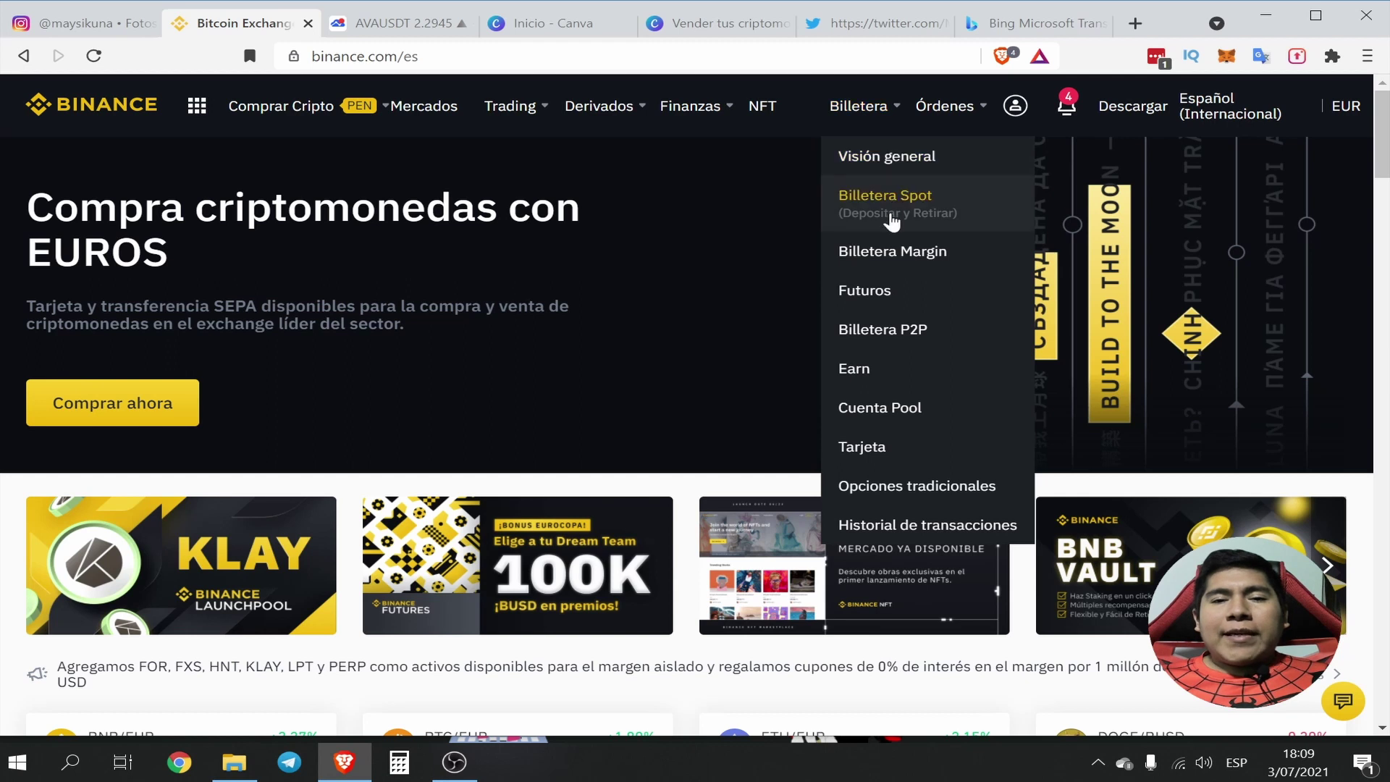
Open the P2P wallet and unhide its balances, which all read 0.00000000
left_click(907, 334)
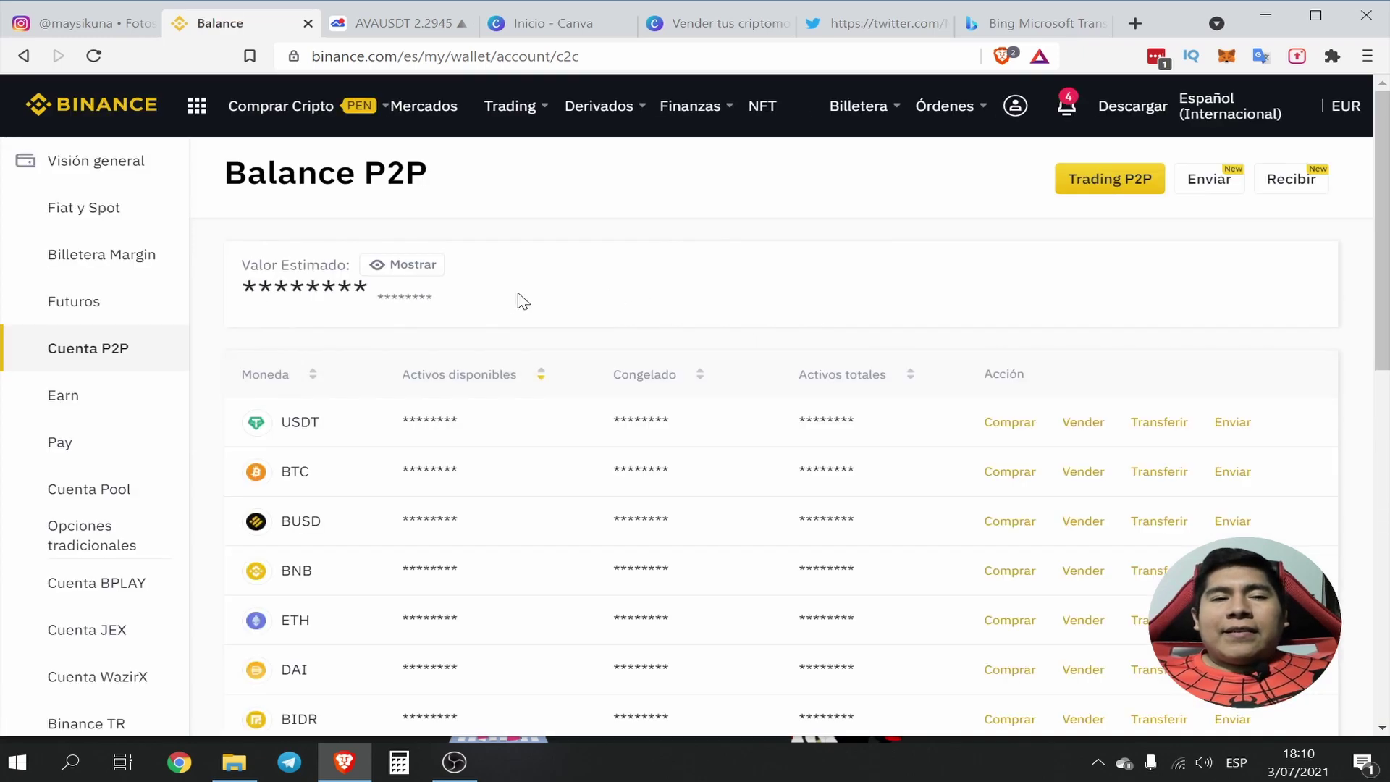
left_click(403, 269)
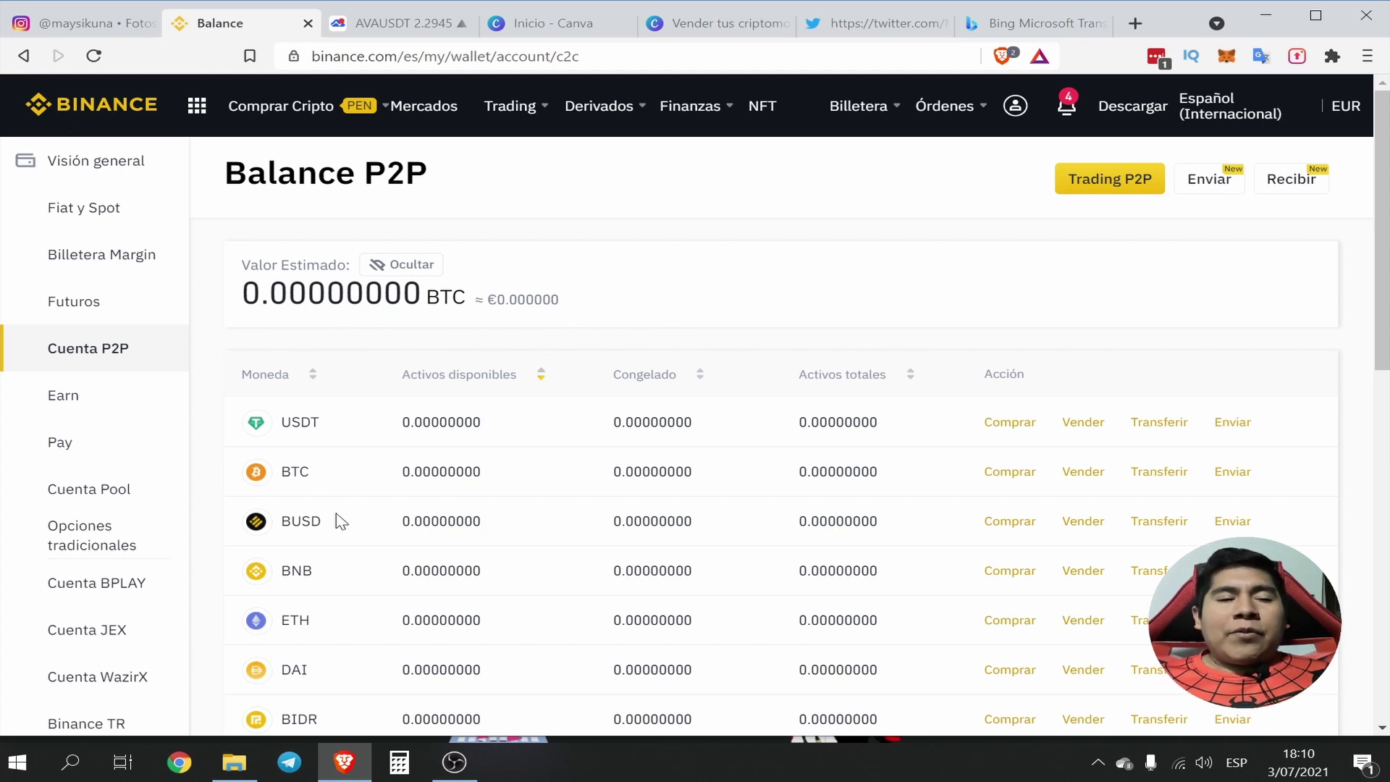
scroll(334, 515, "down", 1)
scroll(329, 503, "up", 1)
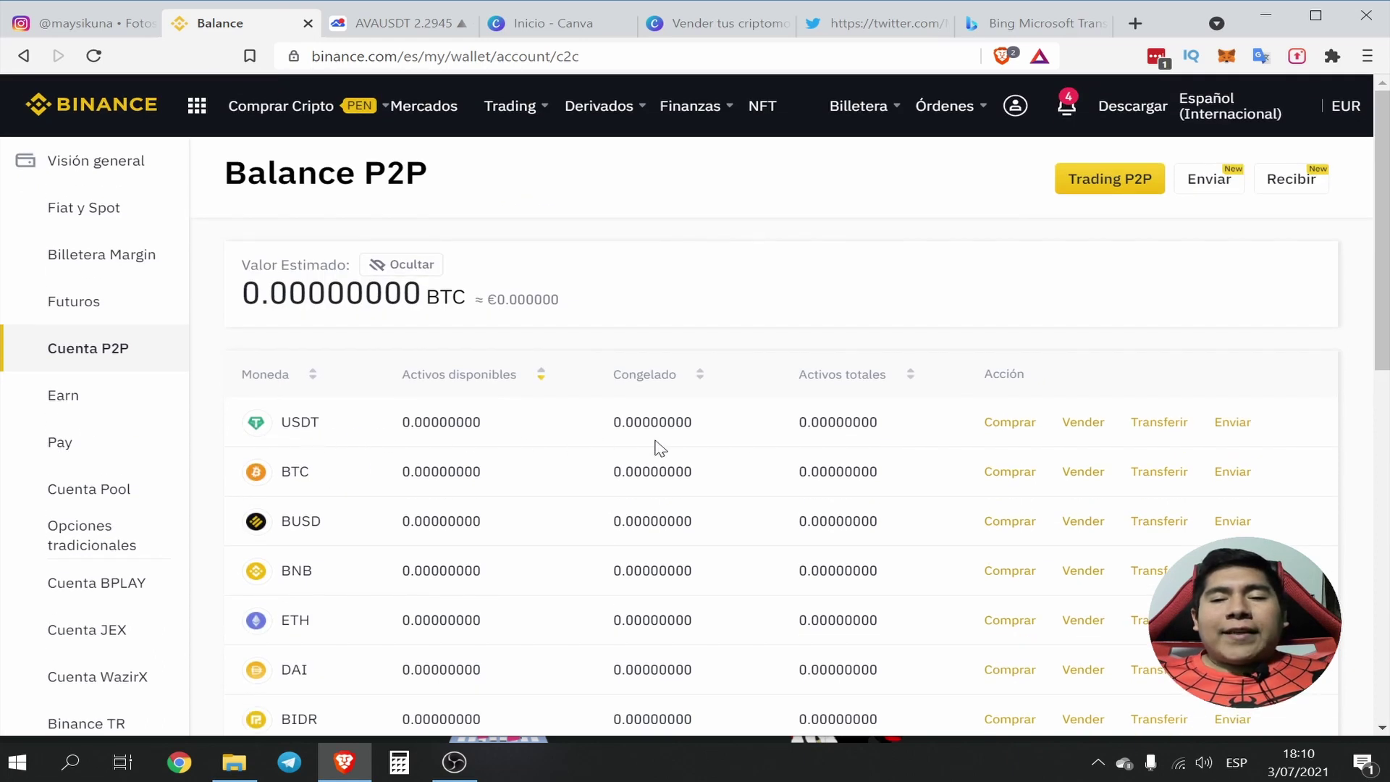
Transfer 100 USDT from the Fiat y spot wallet into the P2P wallet
left_click(1158, 423)
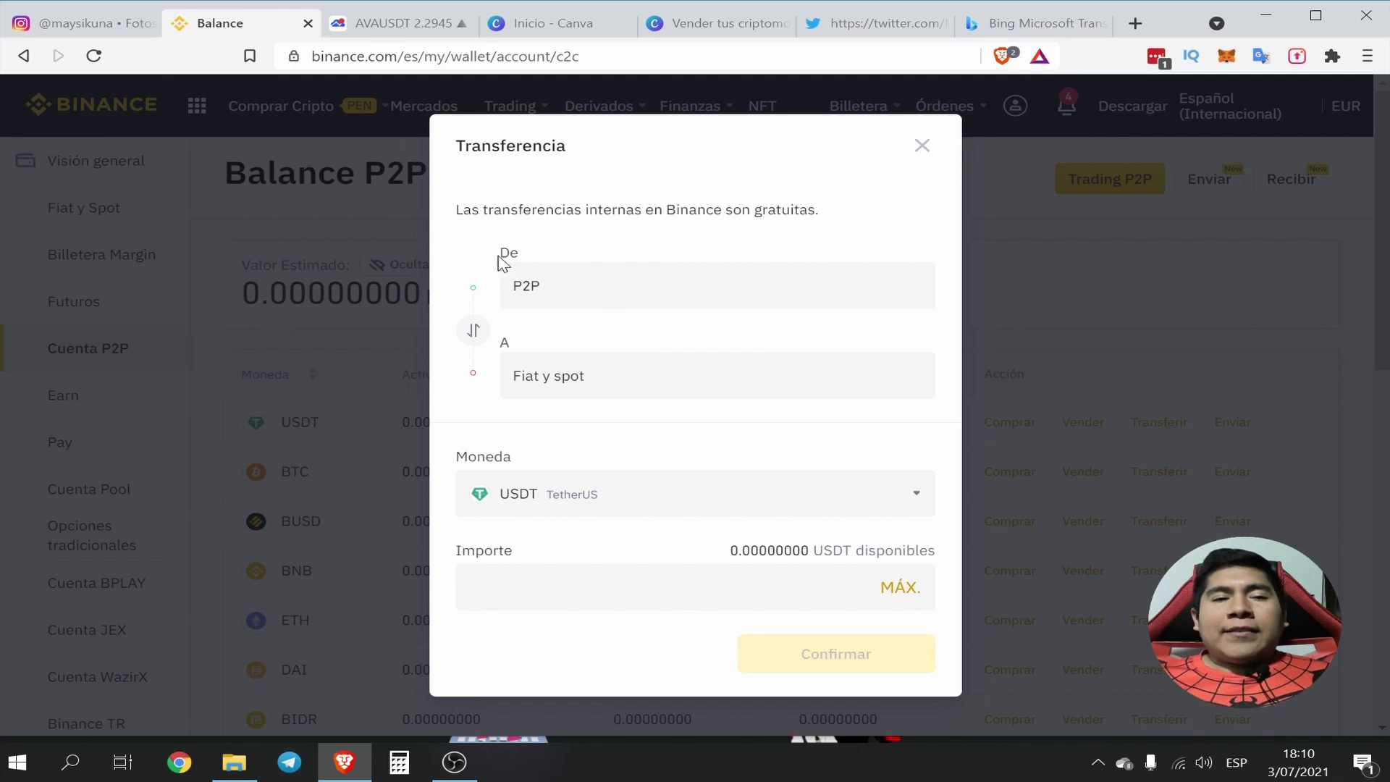
left_click(474, 331)
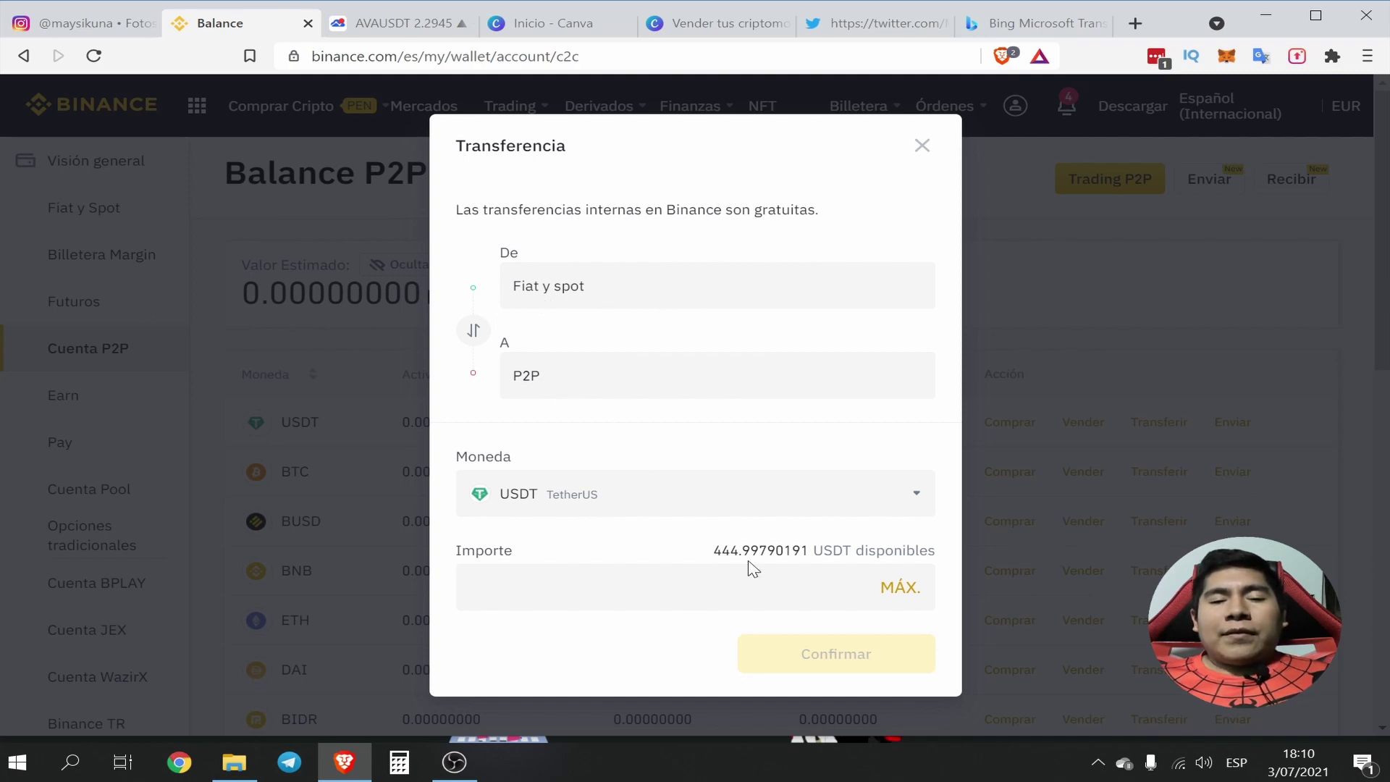
left_click(652, 587)
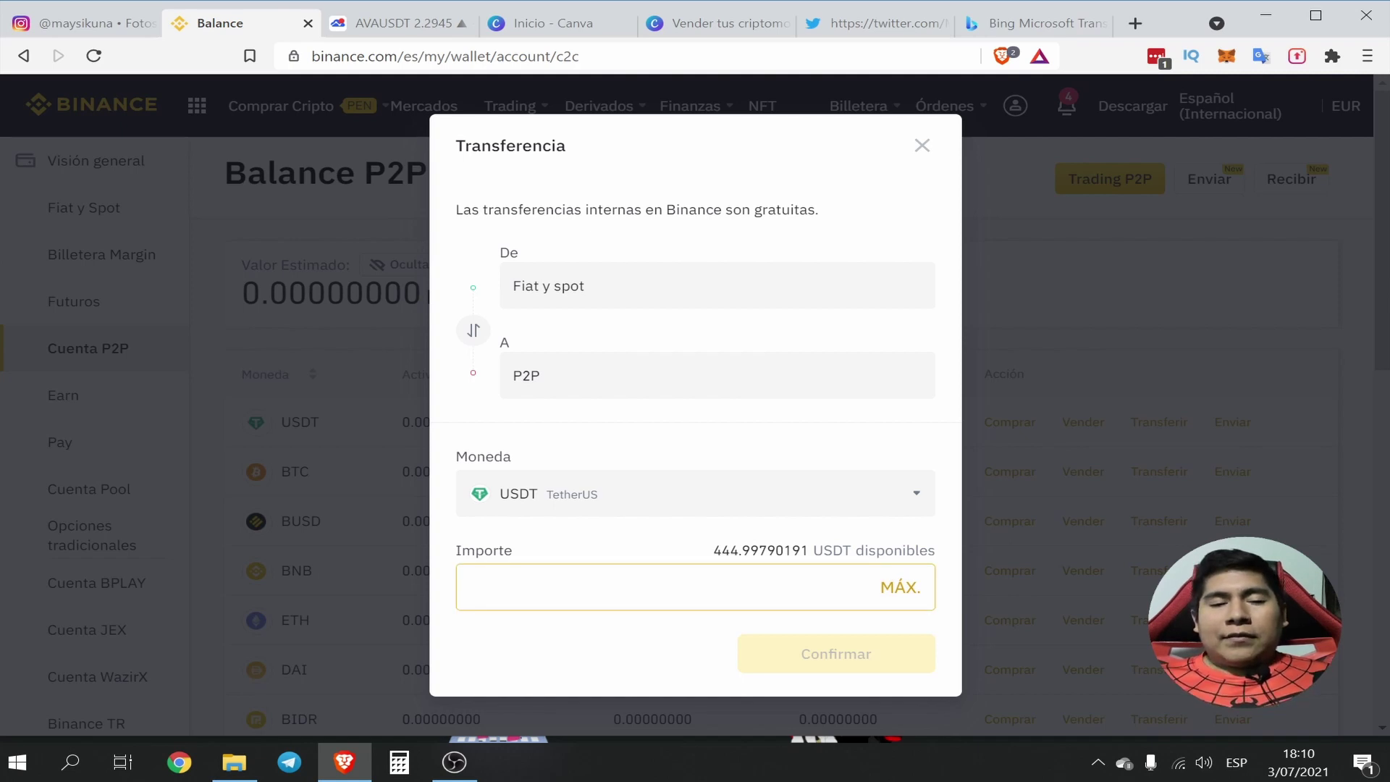
type("100")
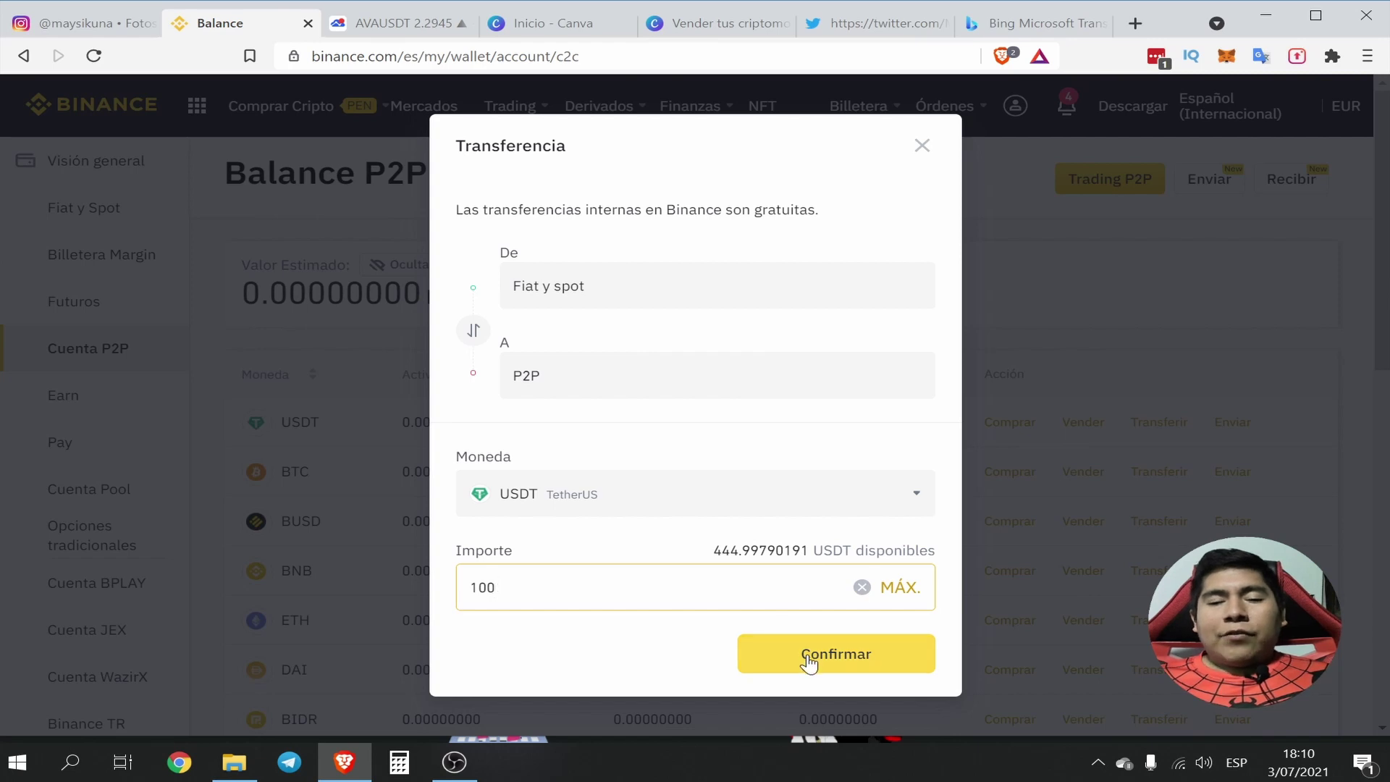
left_click(809, 660)
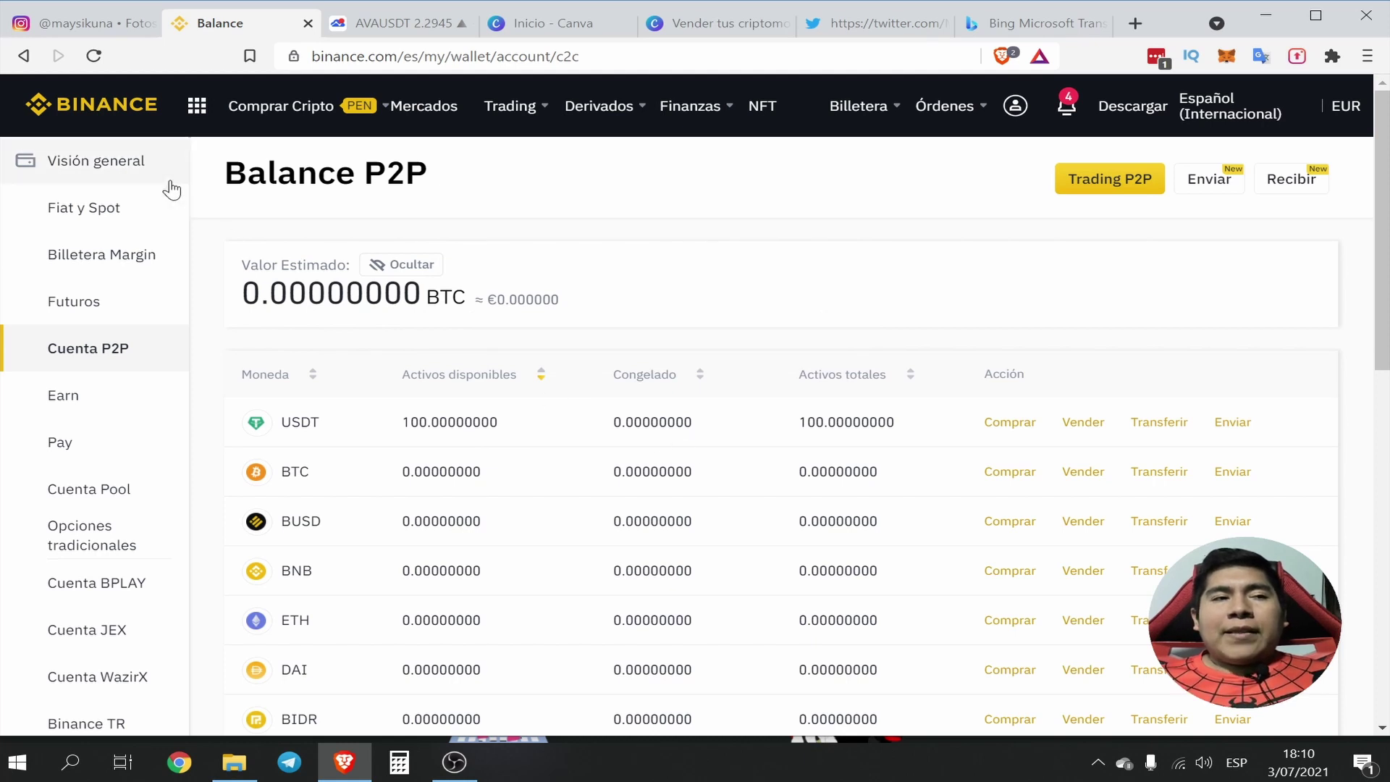
Go to Comercio P2P and open Ajustes de pago, listing BBVA, Interbank and Yape
mouse_move(284, 115)
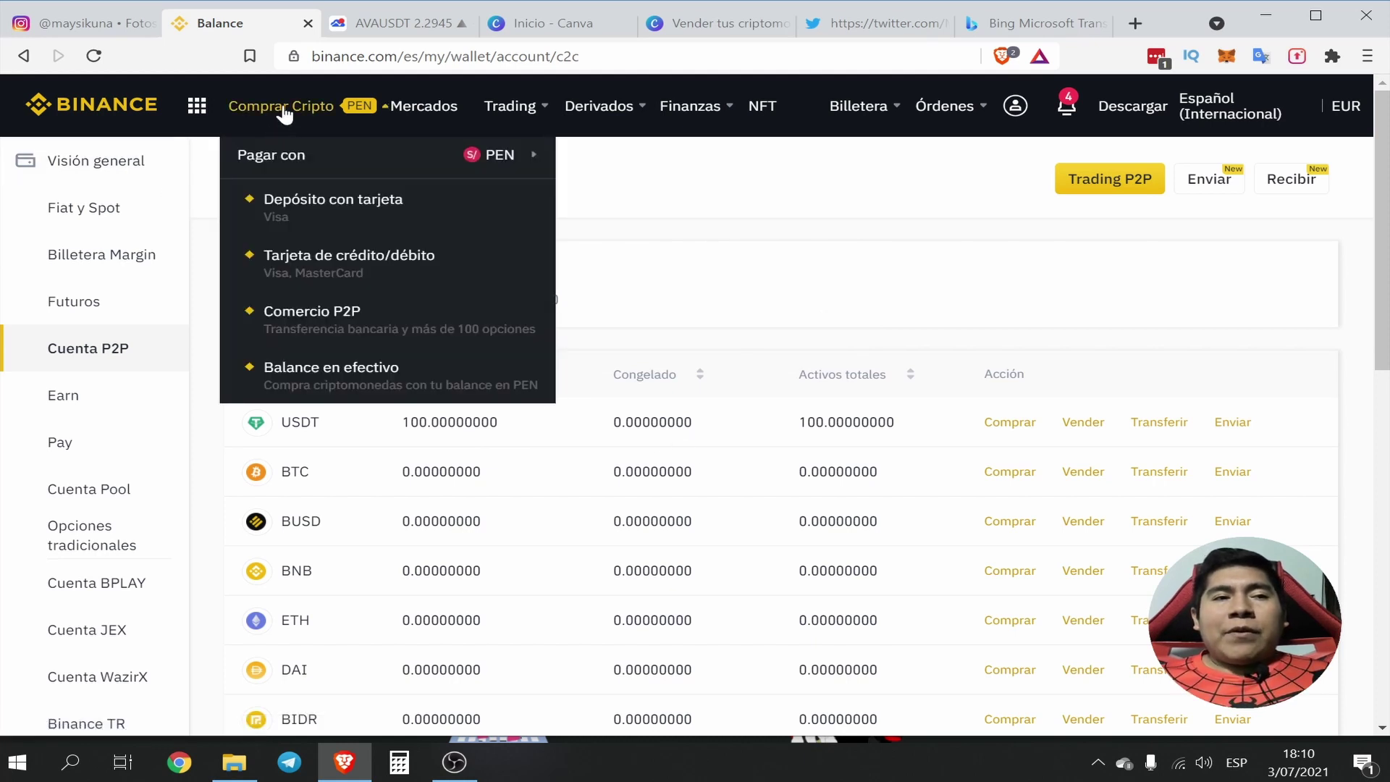
left_click(297, 326)
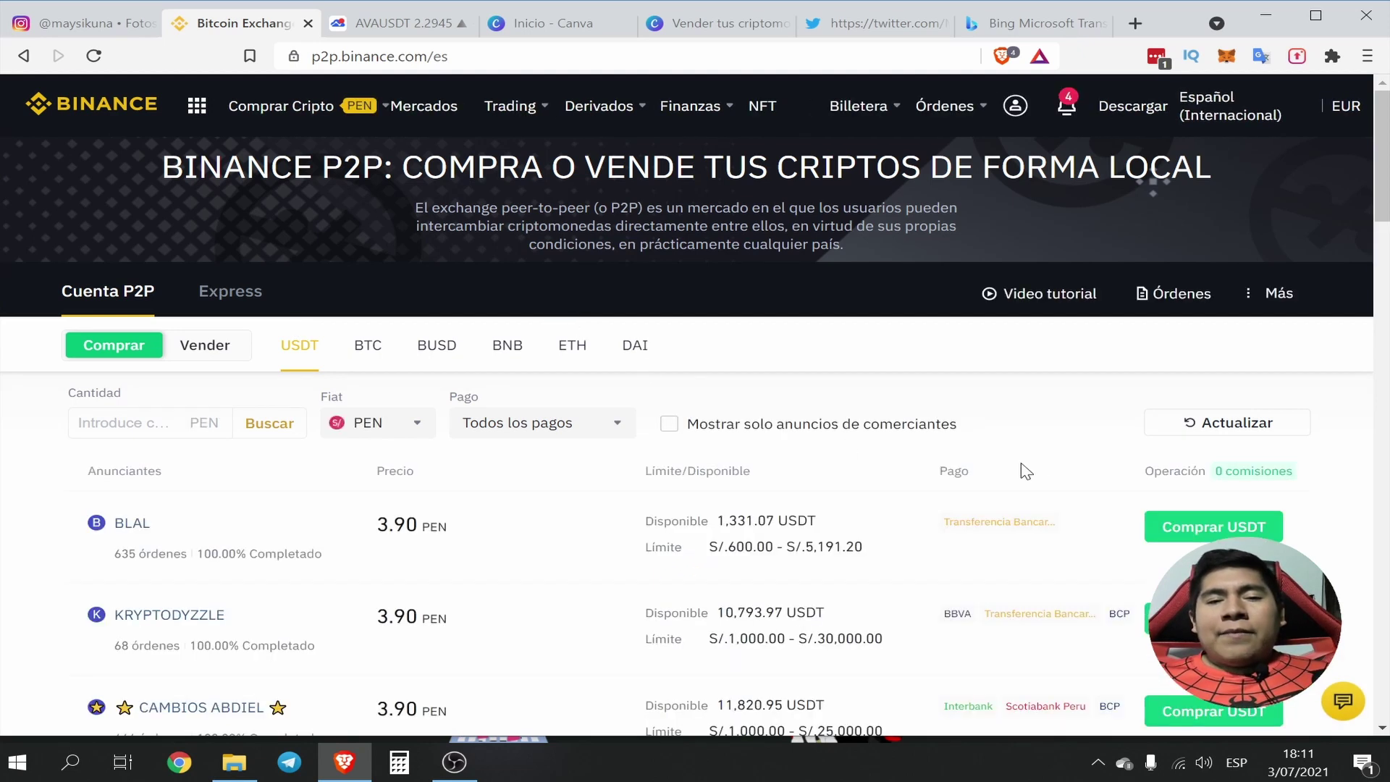
mouse_move(1245, 302)
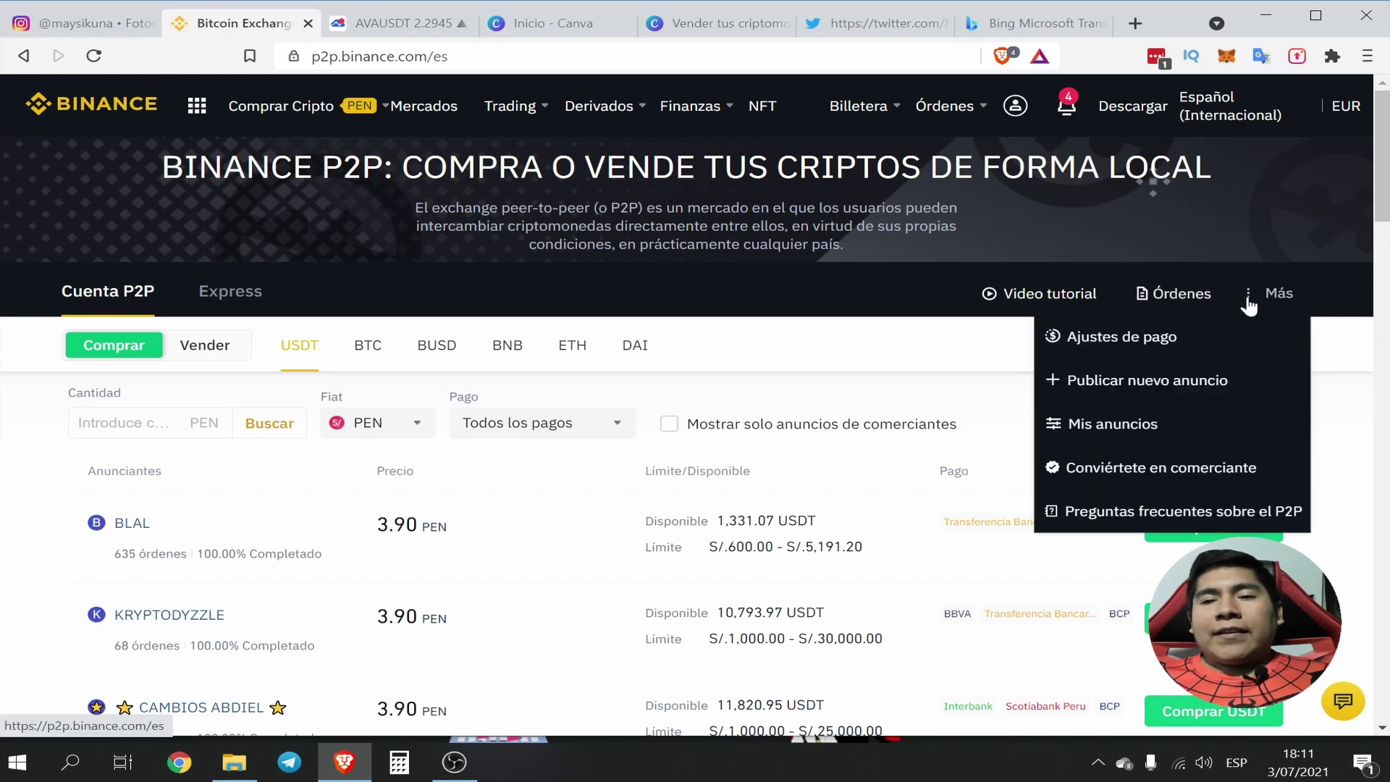
left_click(1136, 337)
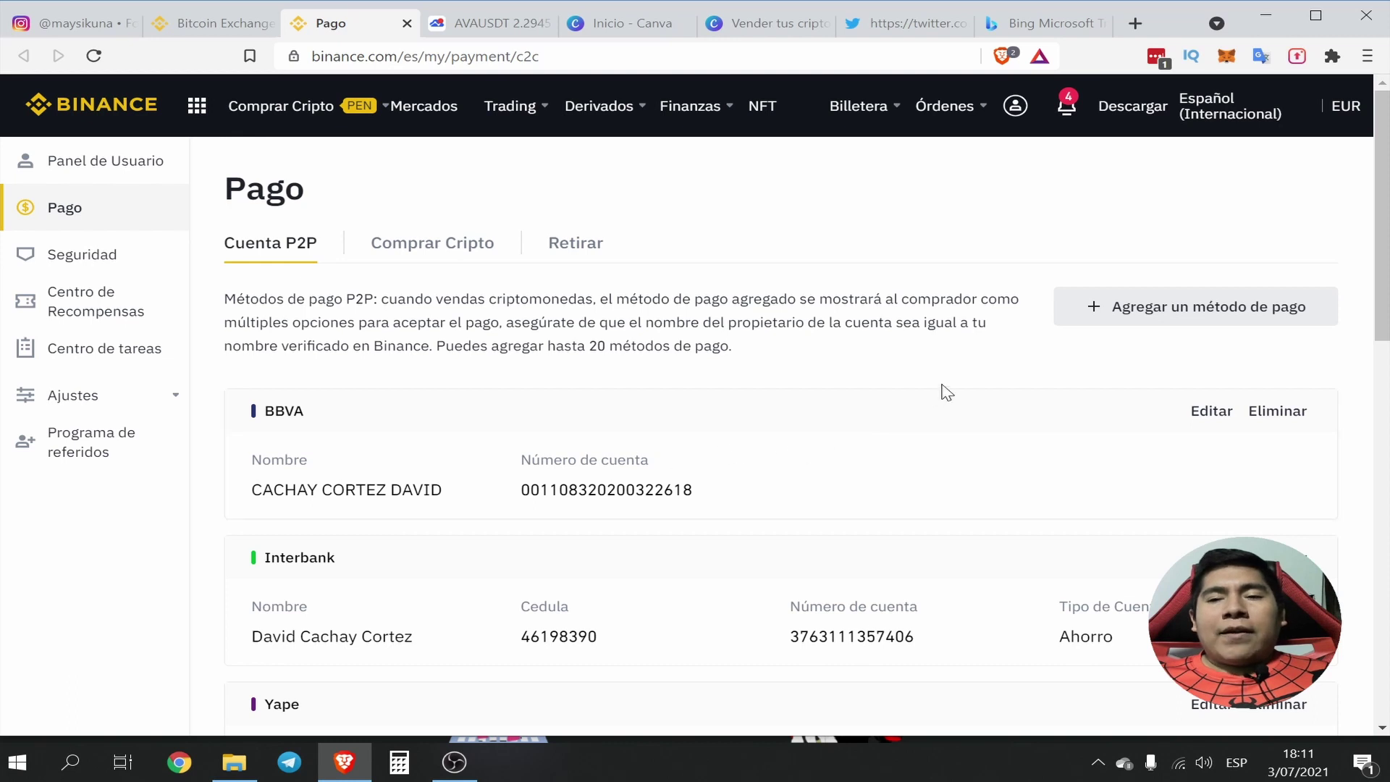
Start adding a payment method and show the full list of available methods
left_click(1187, 316)
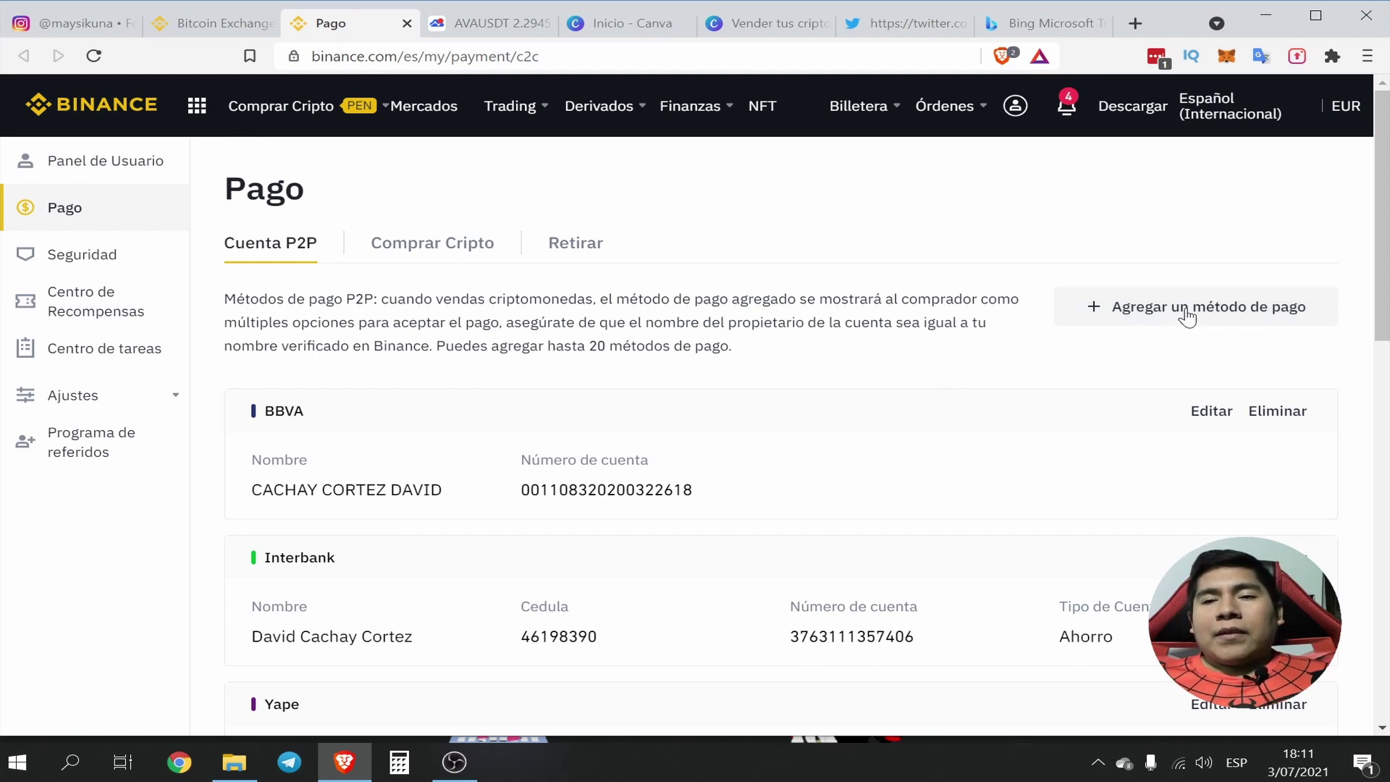
left_click(1187, 319)
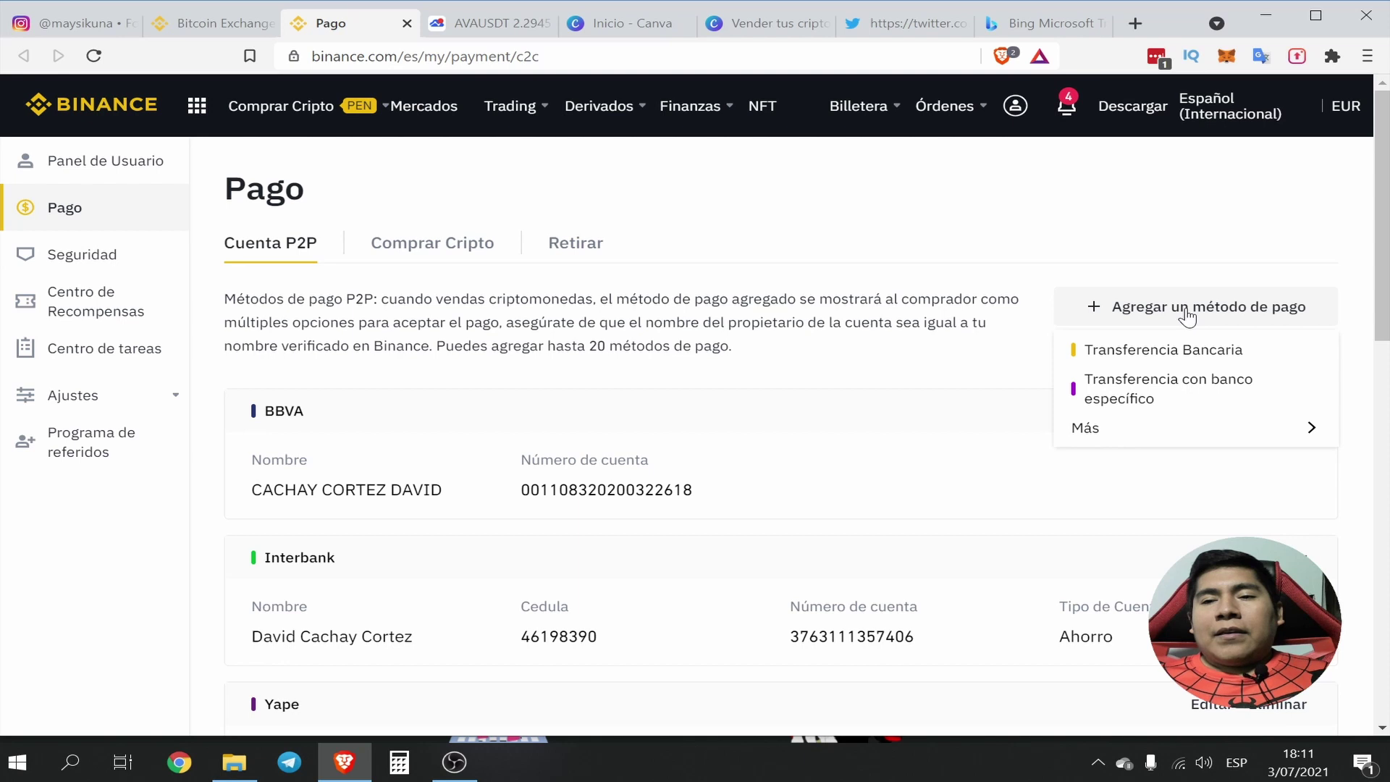
left_click(1092, 431)
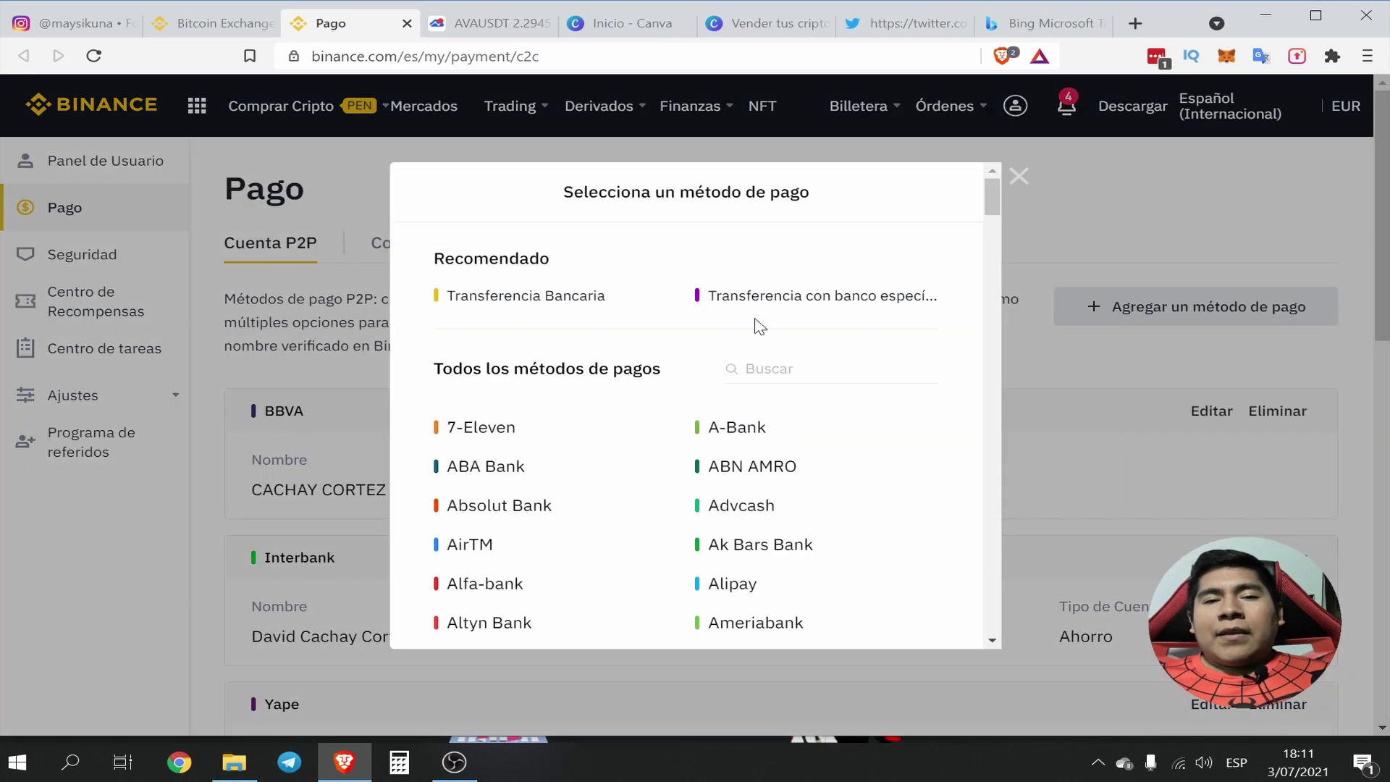
Search the payment method list for 'interban', then for 'bbva'
left_click(796, 369)
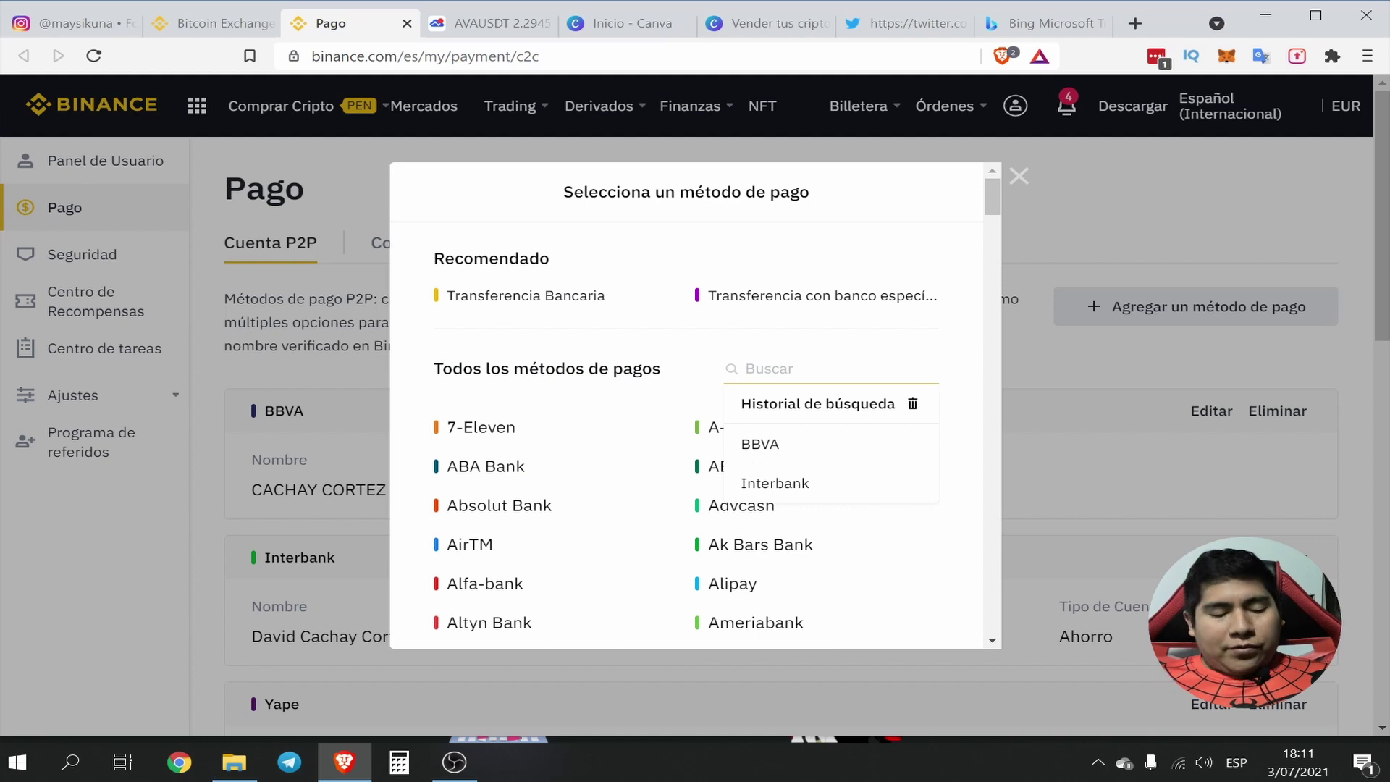
type("in")
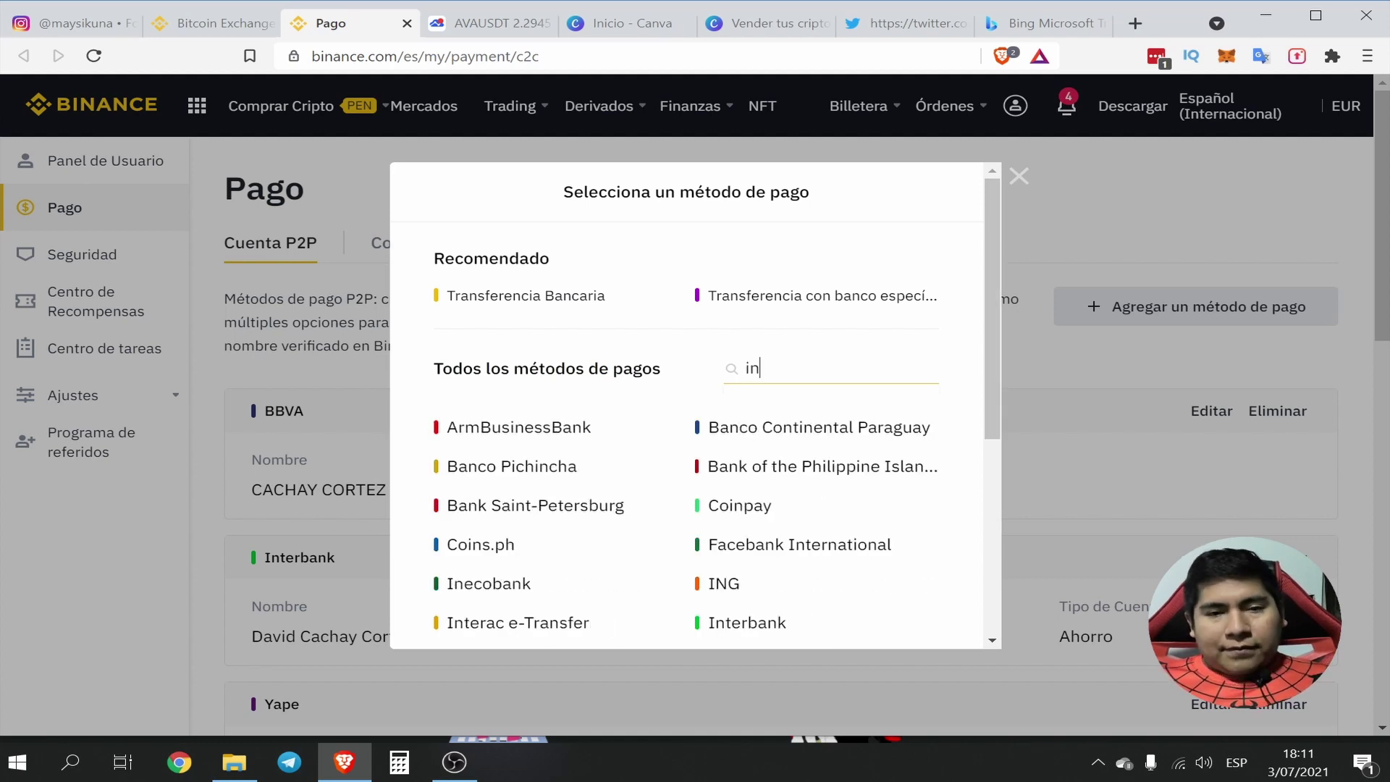
type("terban")
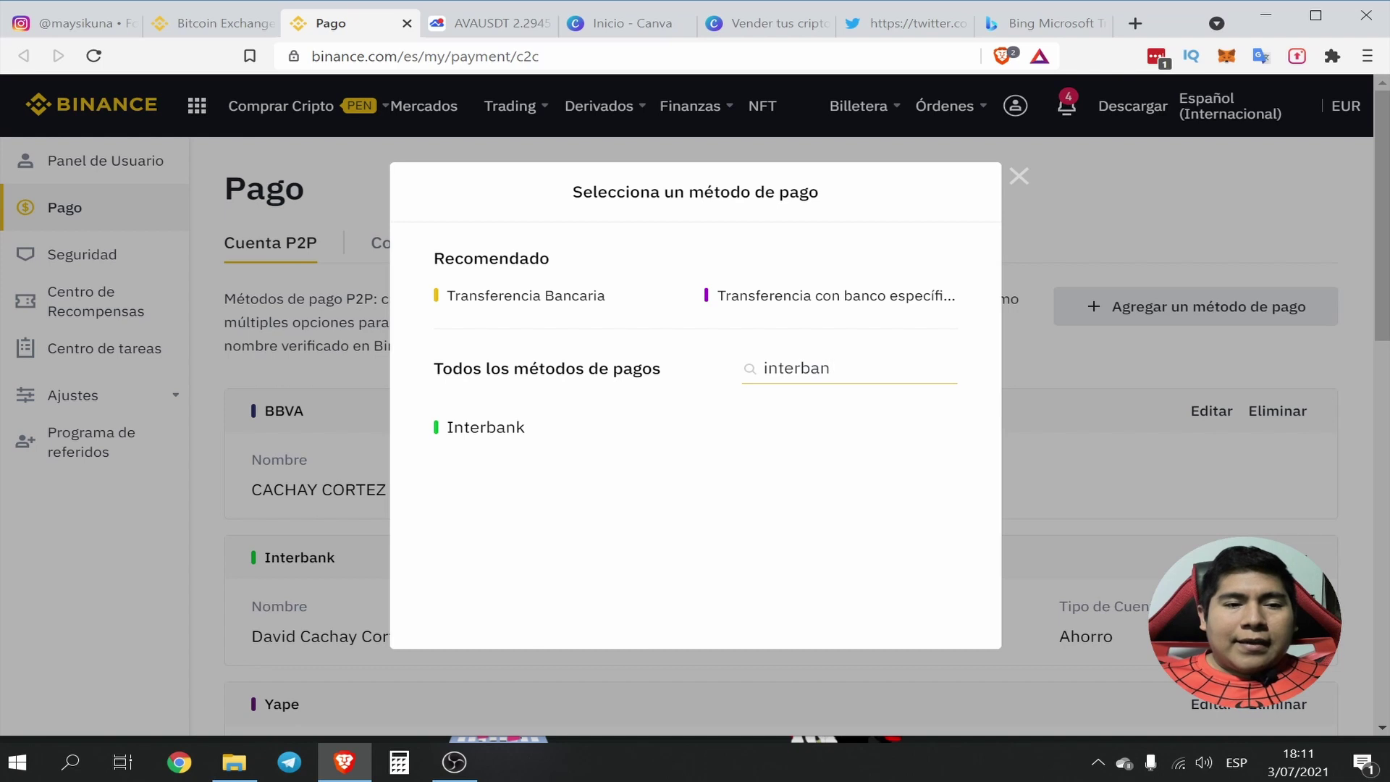
key("ctrl+a")
key("BackSpace")
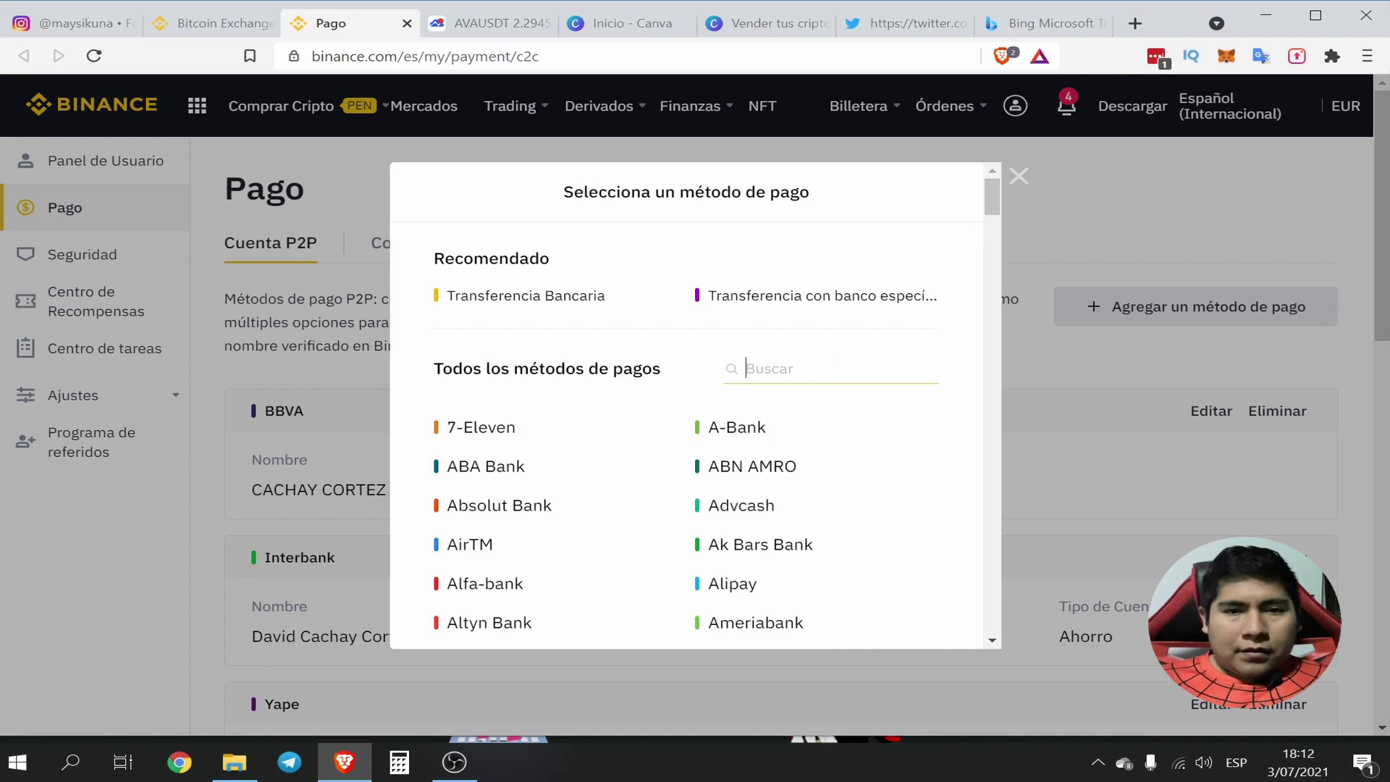
type("bb")
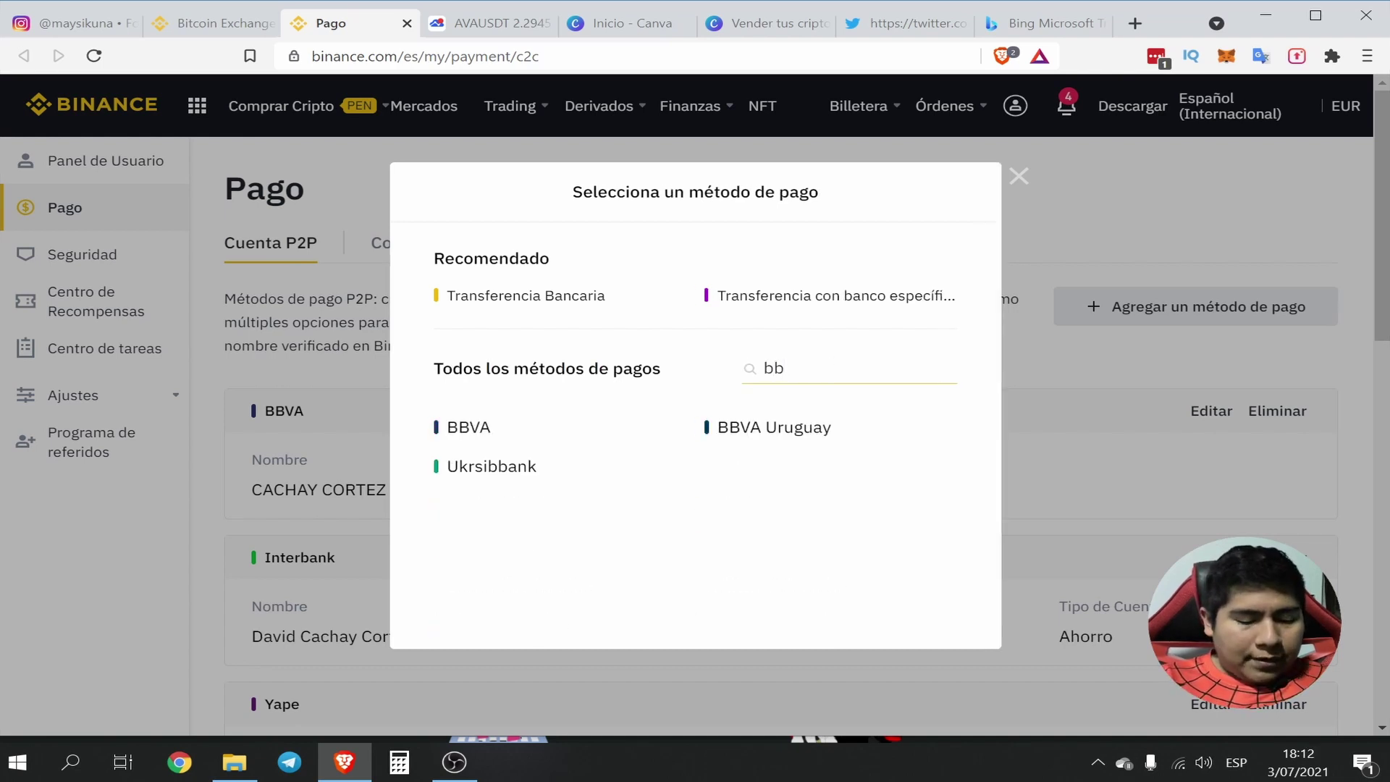
type("va")
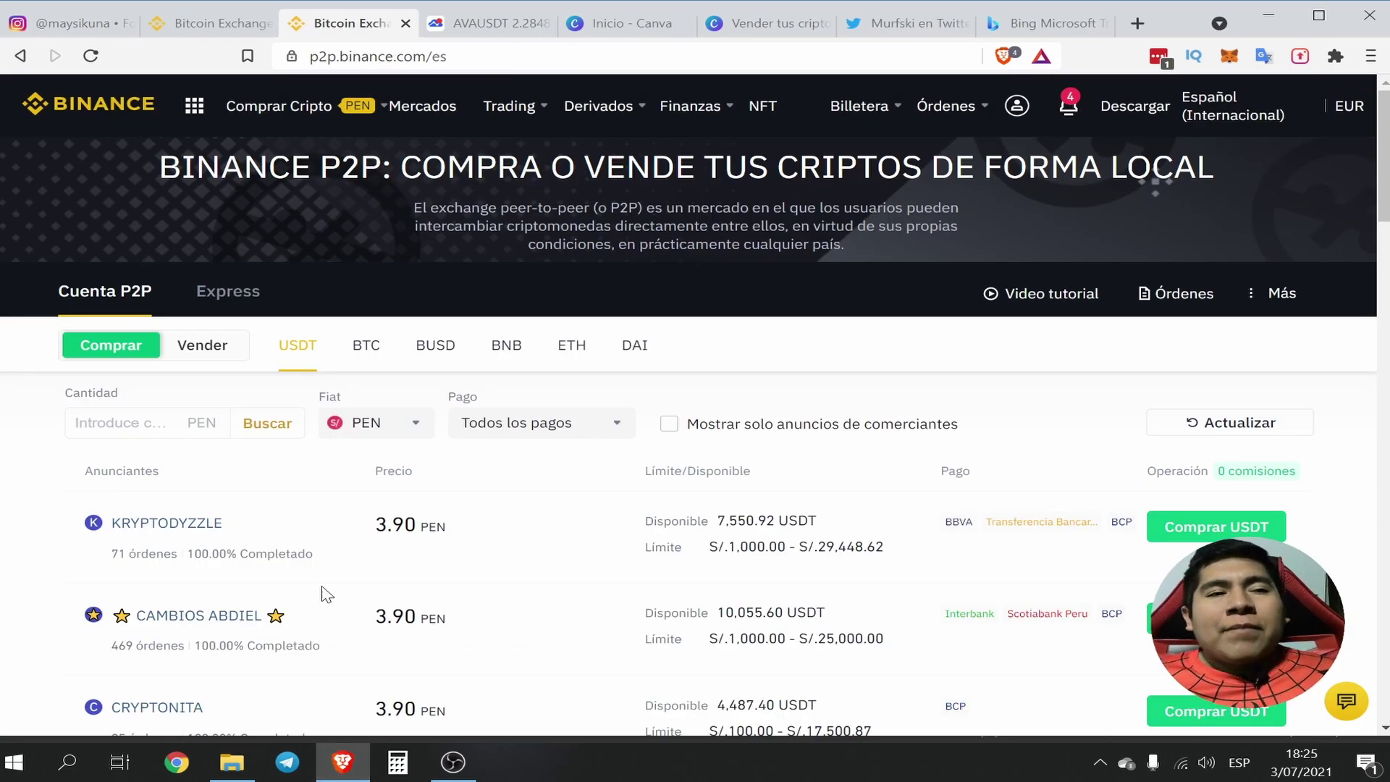
Show the Comercio P2P offers for selling USDT for PEN
mouse_move(288, 138)
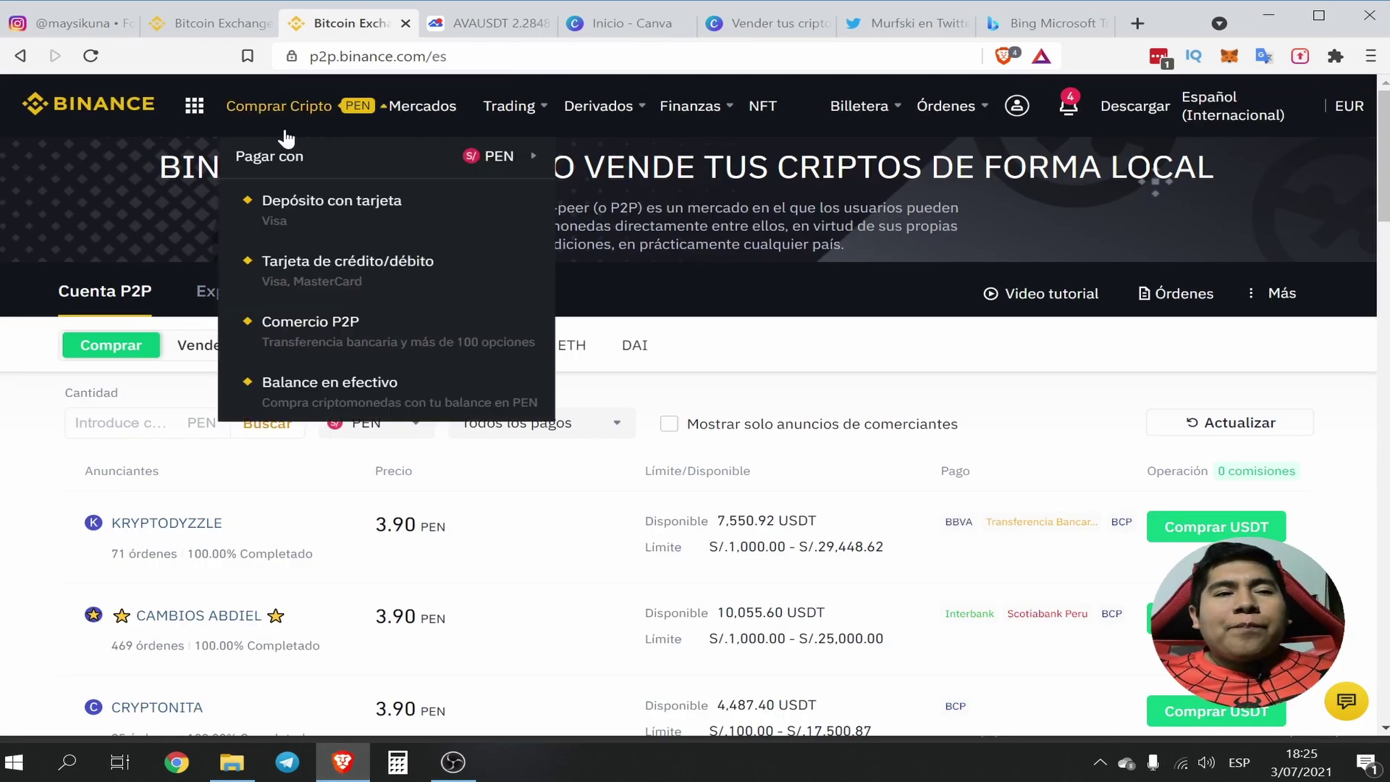
left_click(325, 340)
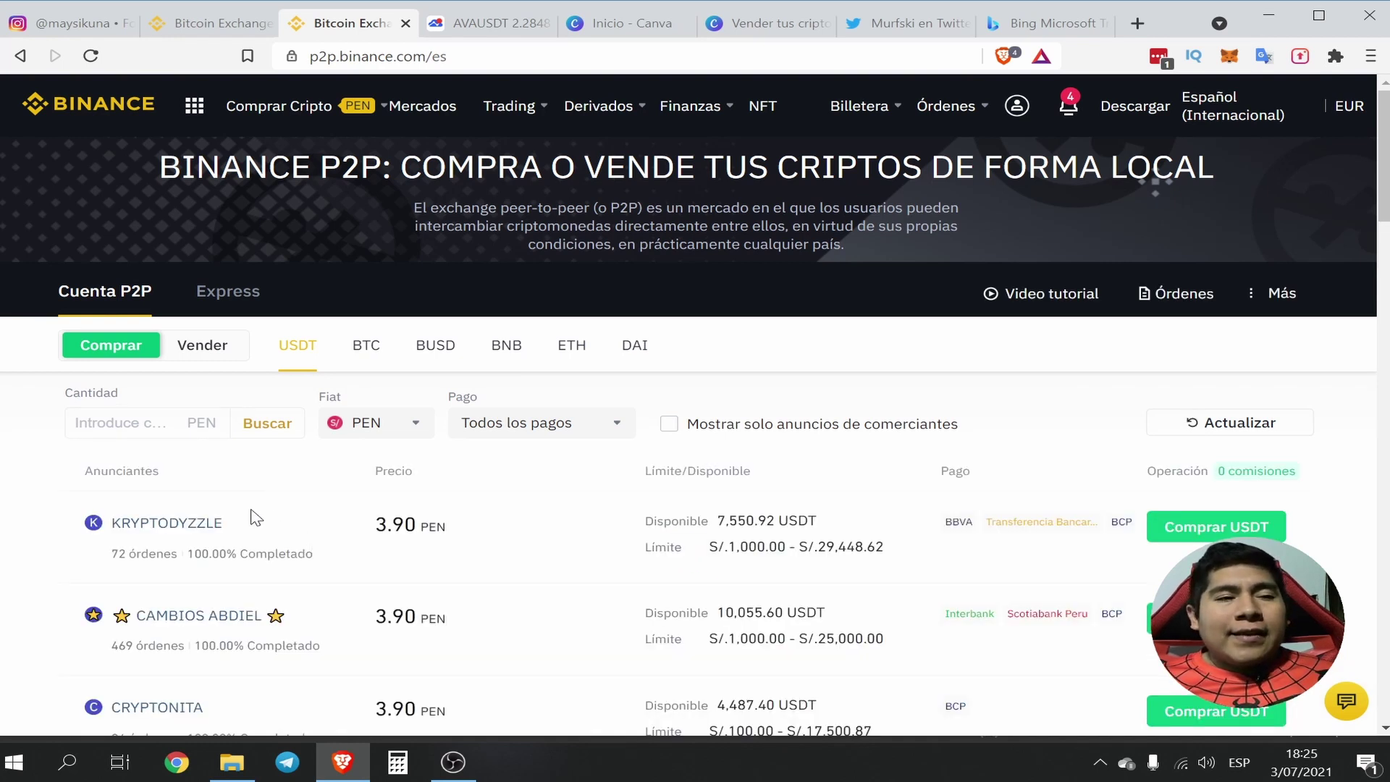
left_click(206, 355)
scroll(304, 587, "down", 2)
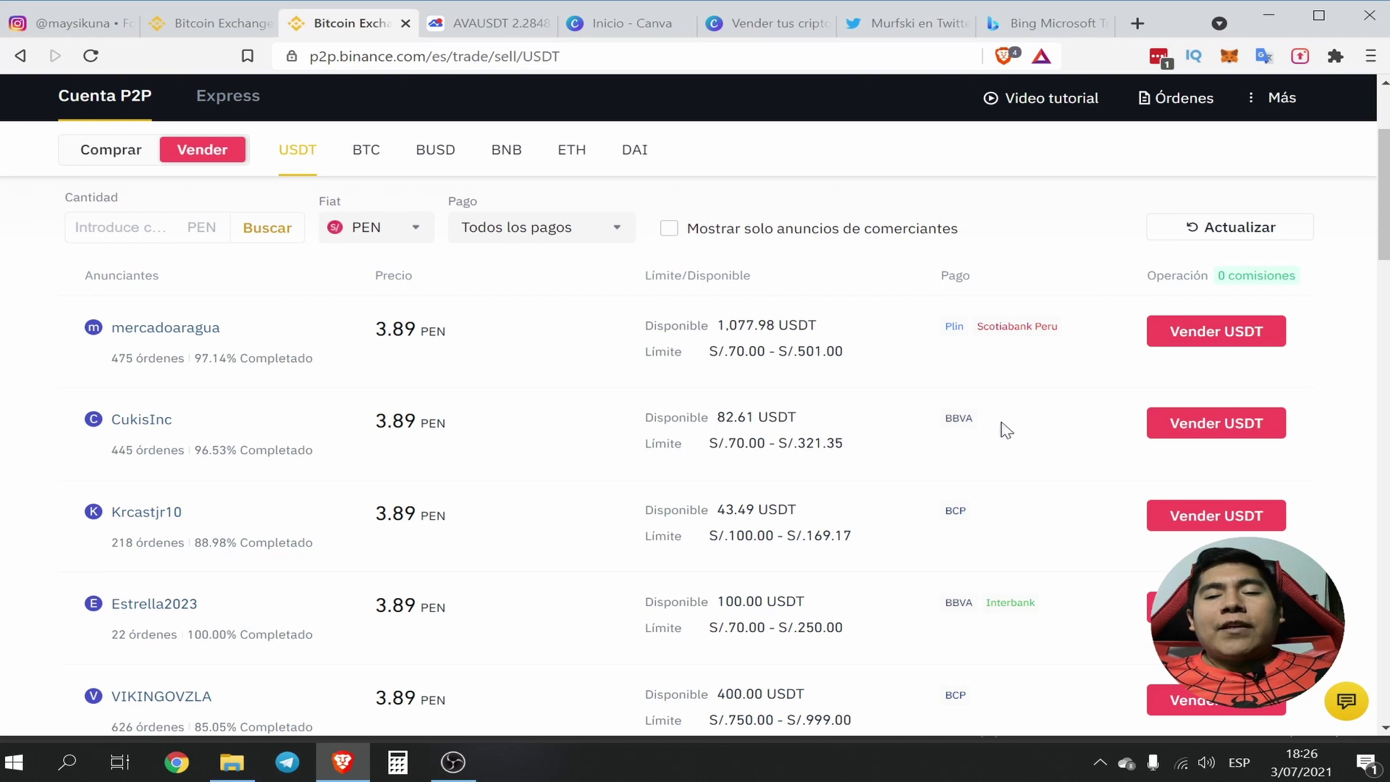
Sell 25 USDT at 3.89 PEN to the BBVA-paying buyer for S/. 97.25
left_click(1172, 432)
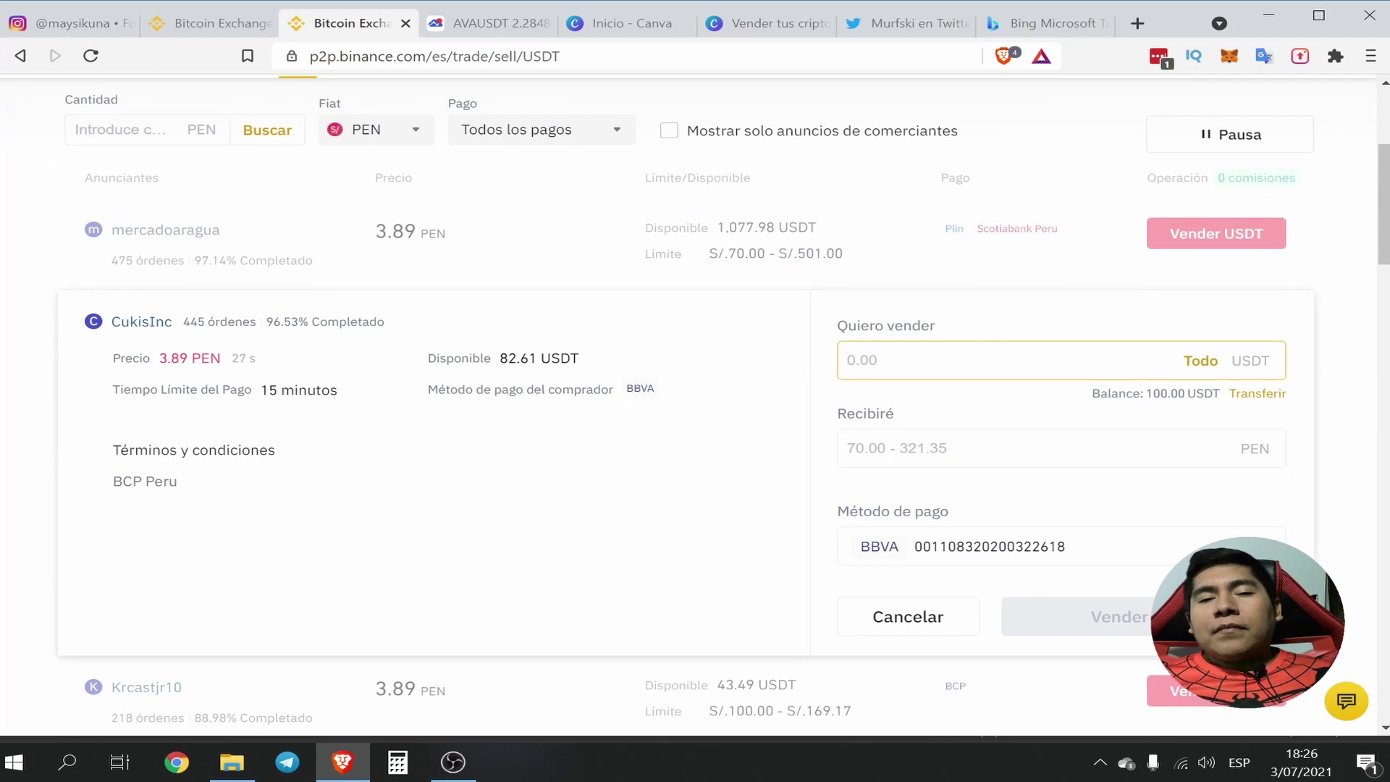
type("30")
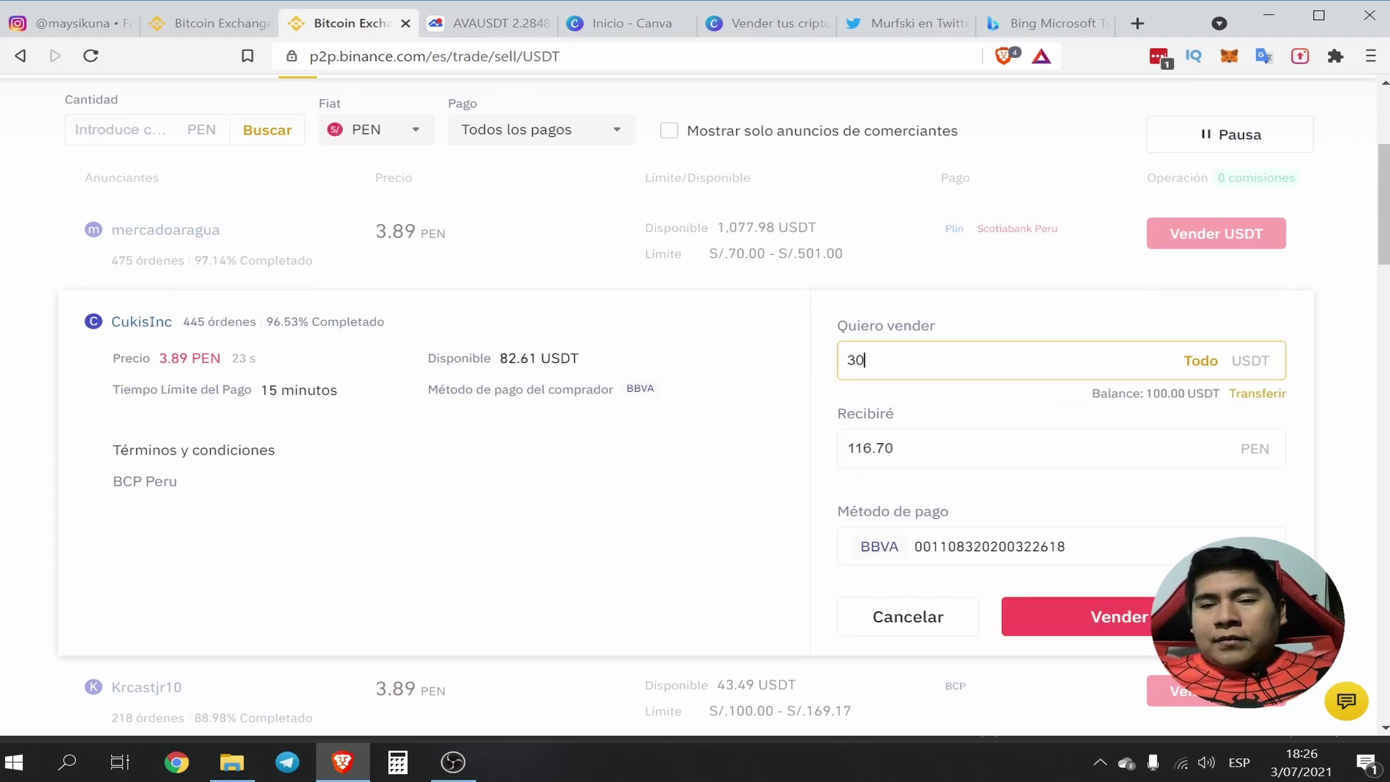
left_click_drag(869, 360, 834, 368)
type("25")
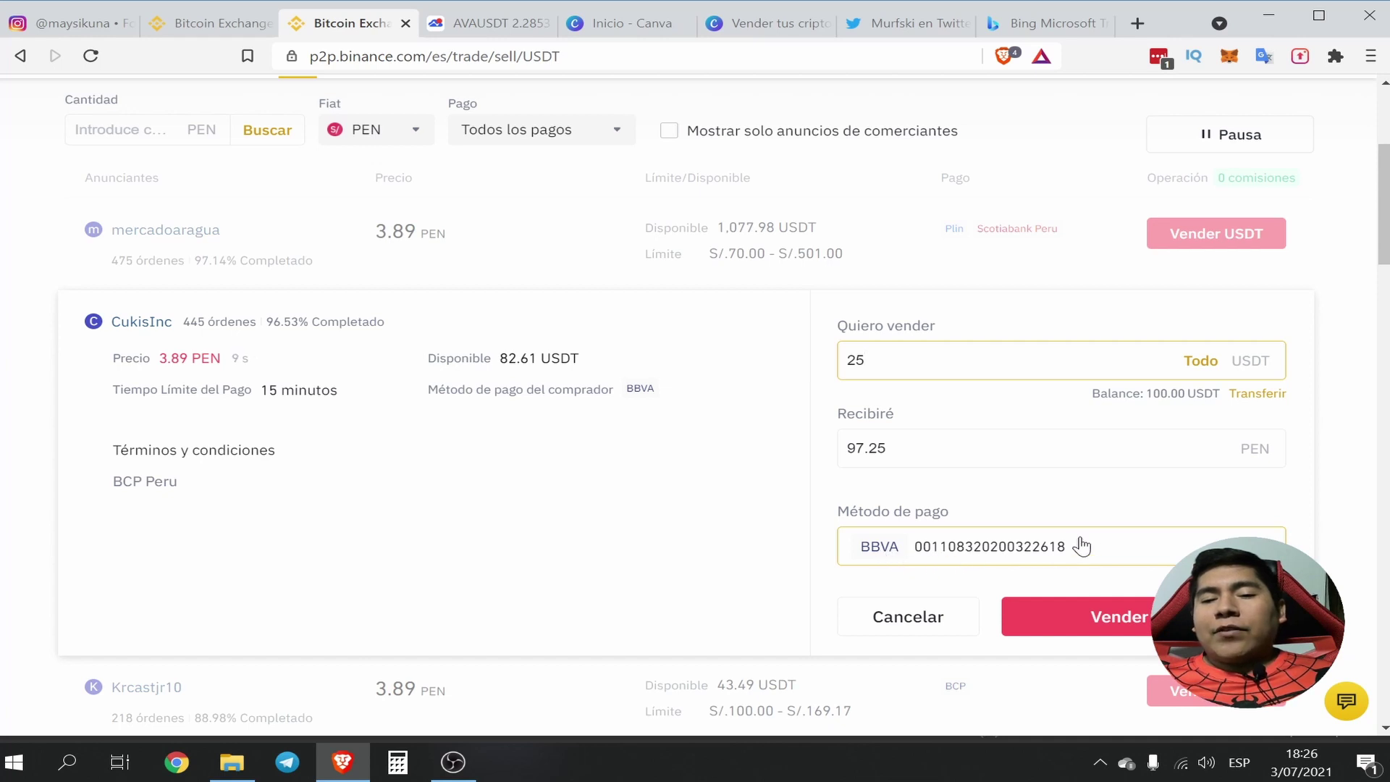
left_click(1273, 546)
left_click(1274, 546)
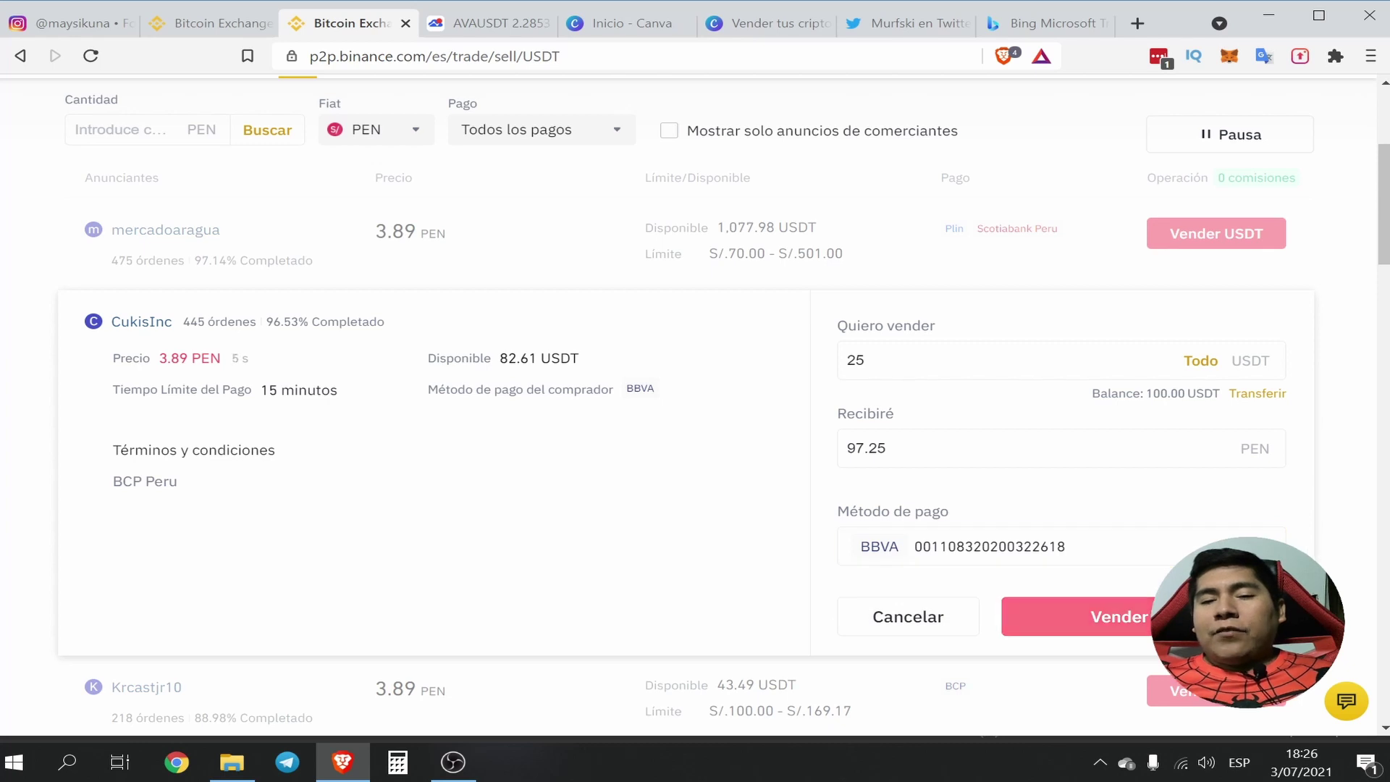
left_click(1187, 616)
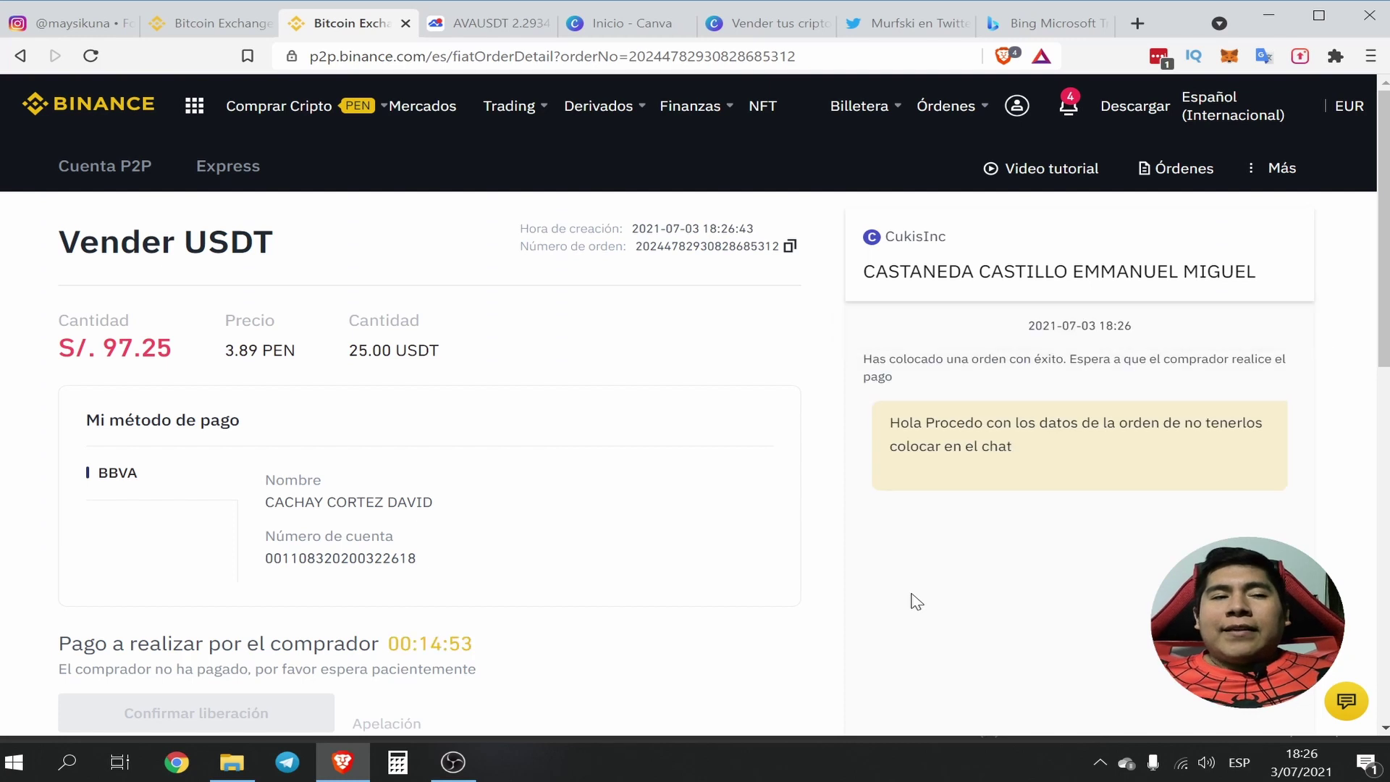
Review the 25 USDT order's payment info and tips while the buyer's payment is pending
scroll(916, 601, "down", 4)
scroll(915, 601, "up", 3)
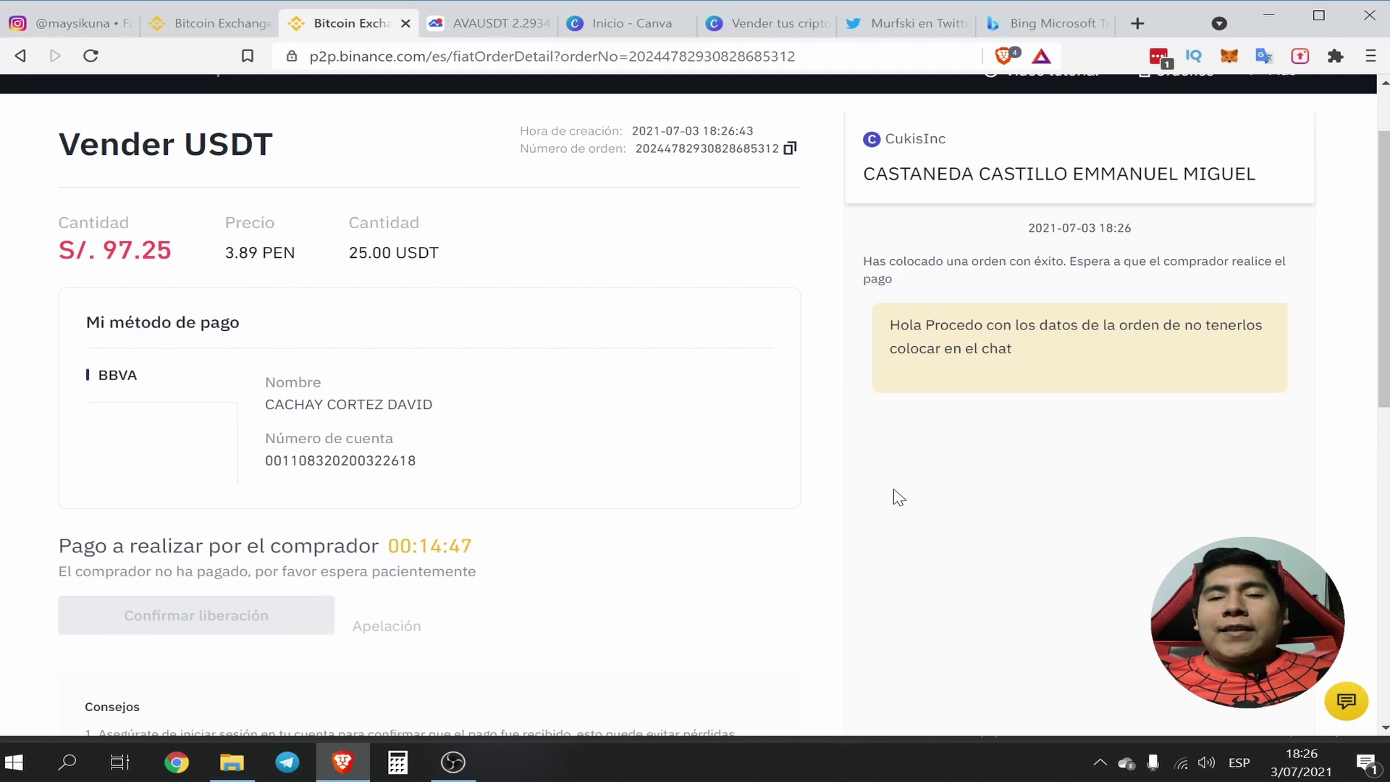
scroll(893, 496, "down", 1)
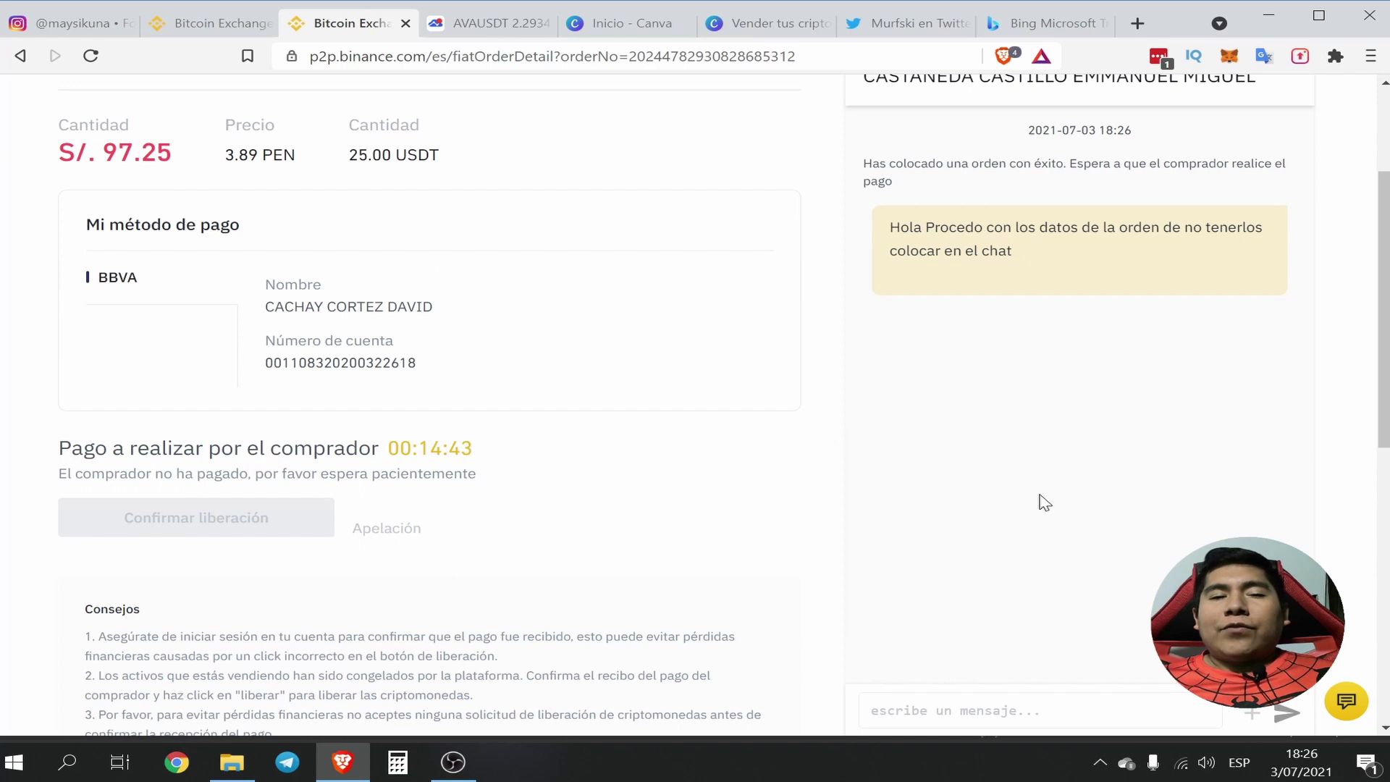
scroll(1042, 500, "down", 1)
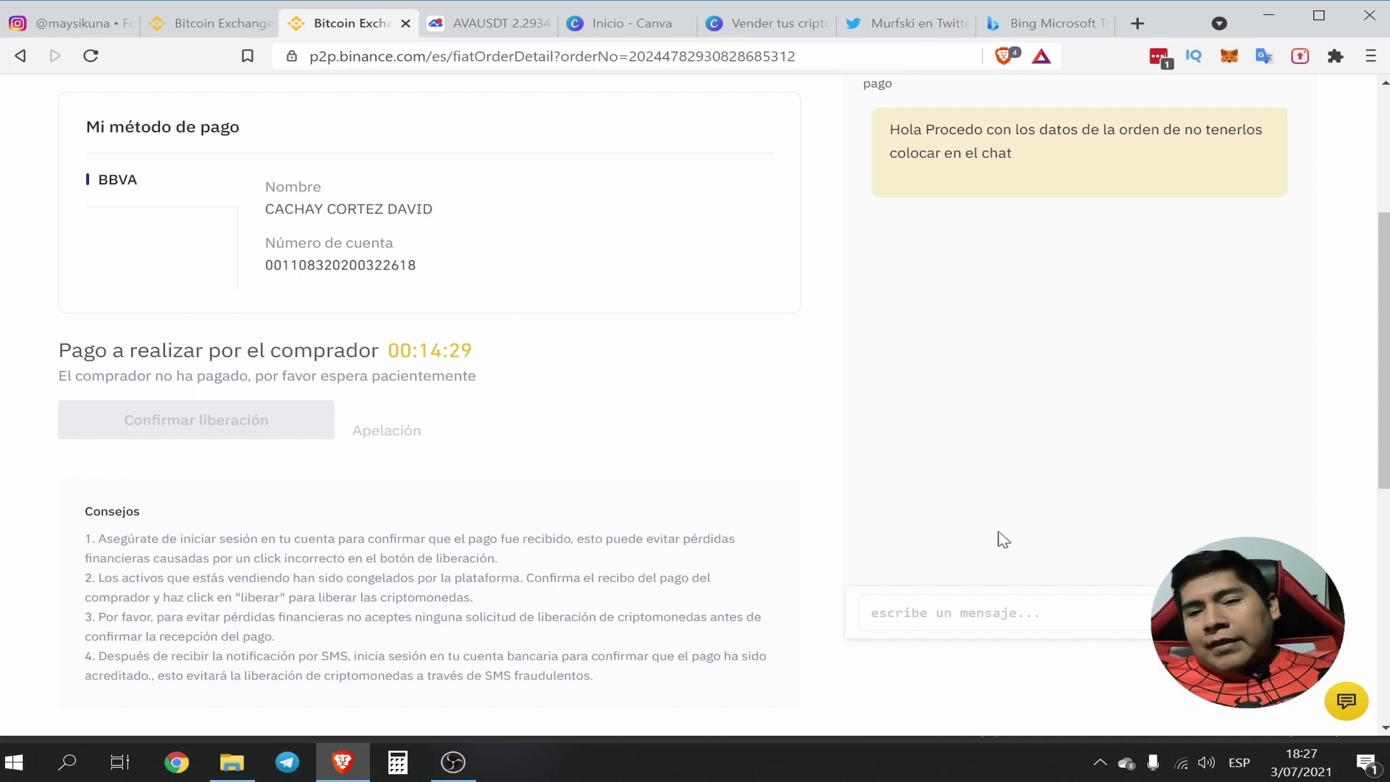
Send the buyer the message 'buenas tardes' in the order chat
left_click(999, 611)
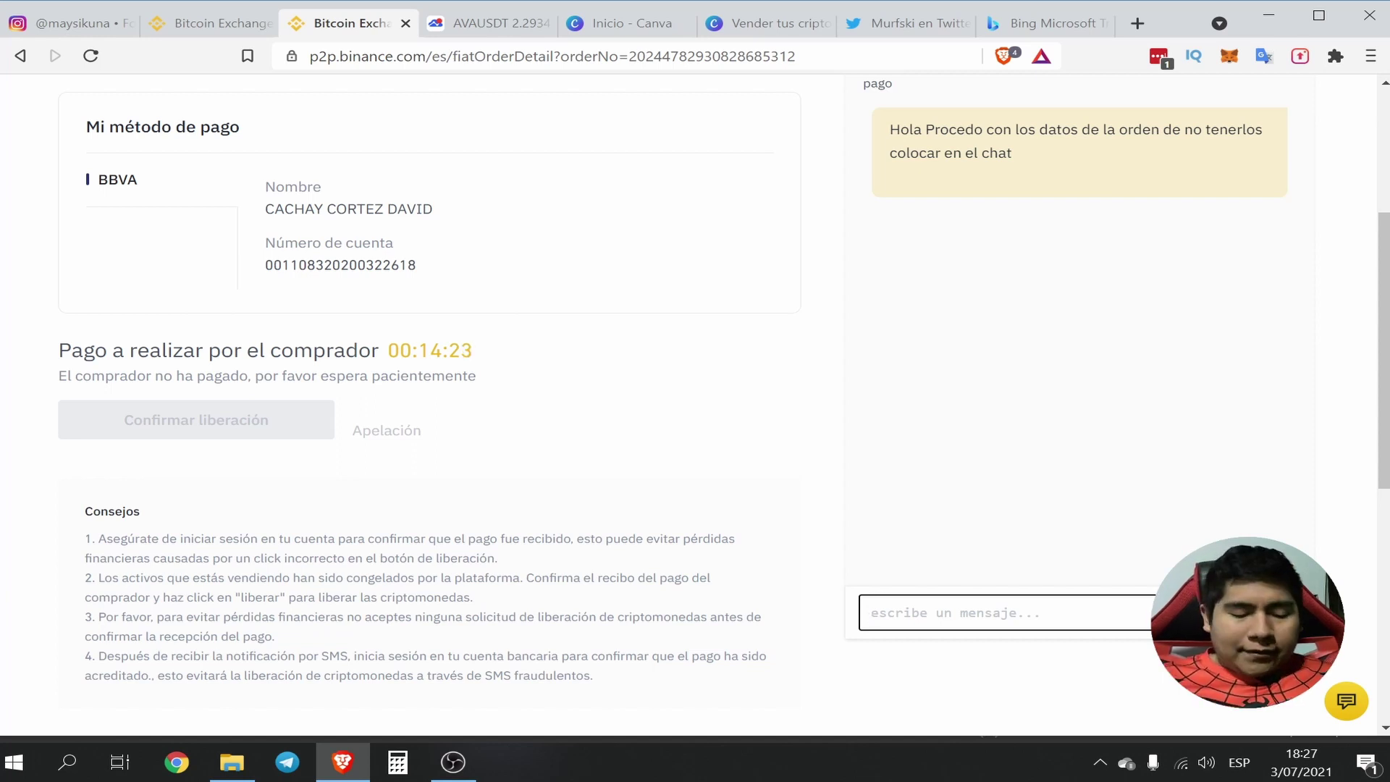
type("hola")
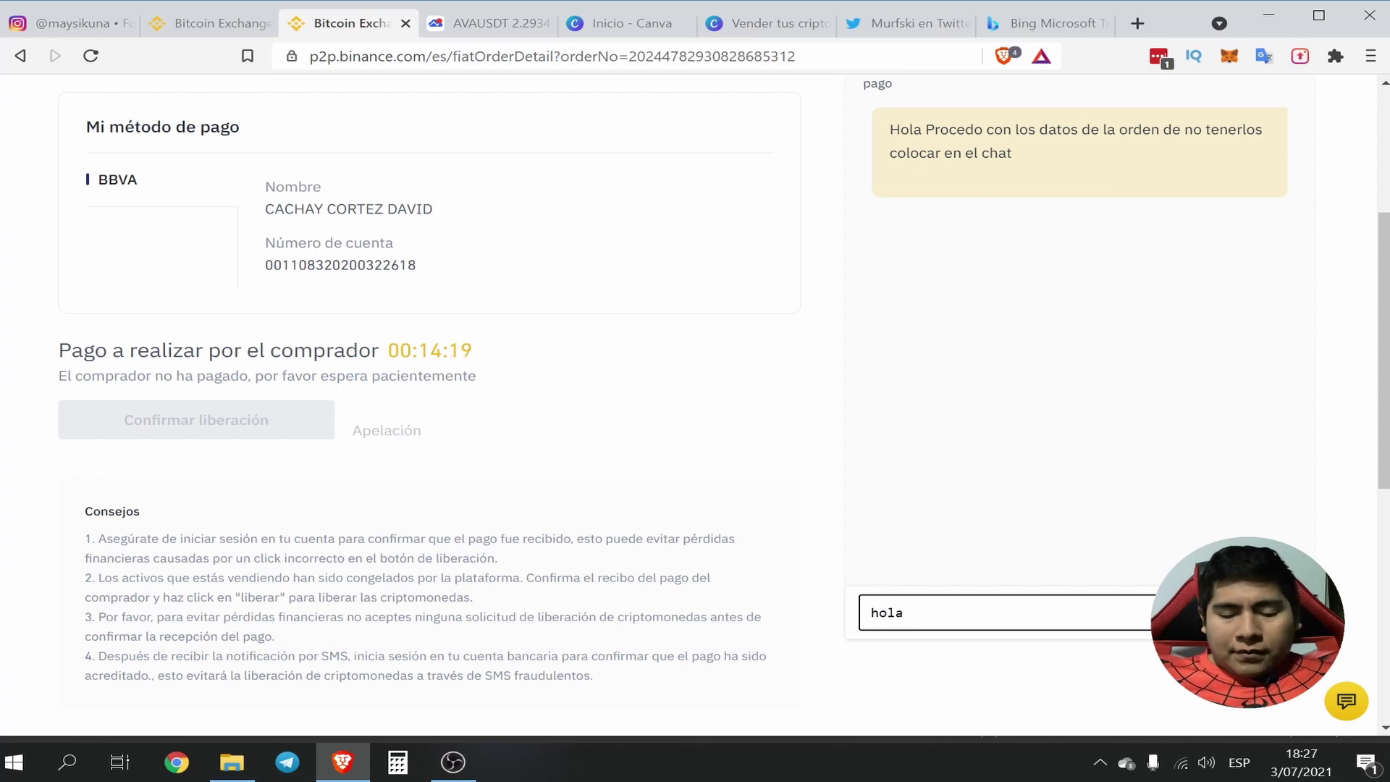
key("BackSpace")
key("BackSpace")
key("BackSpace")
key("BackSpace")
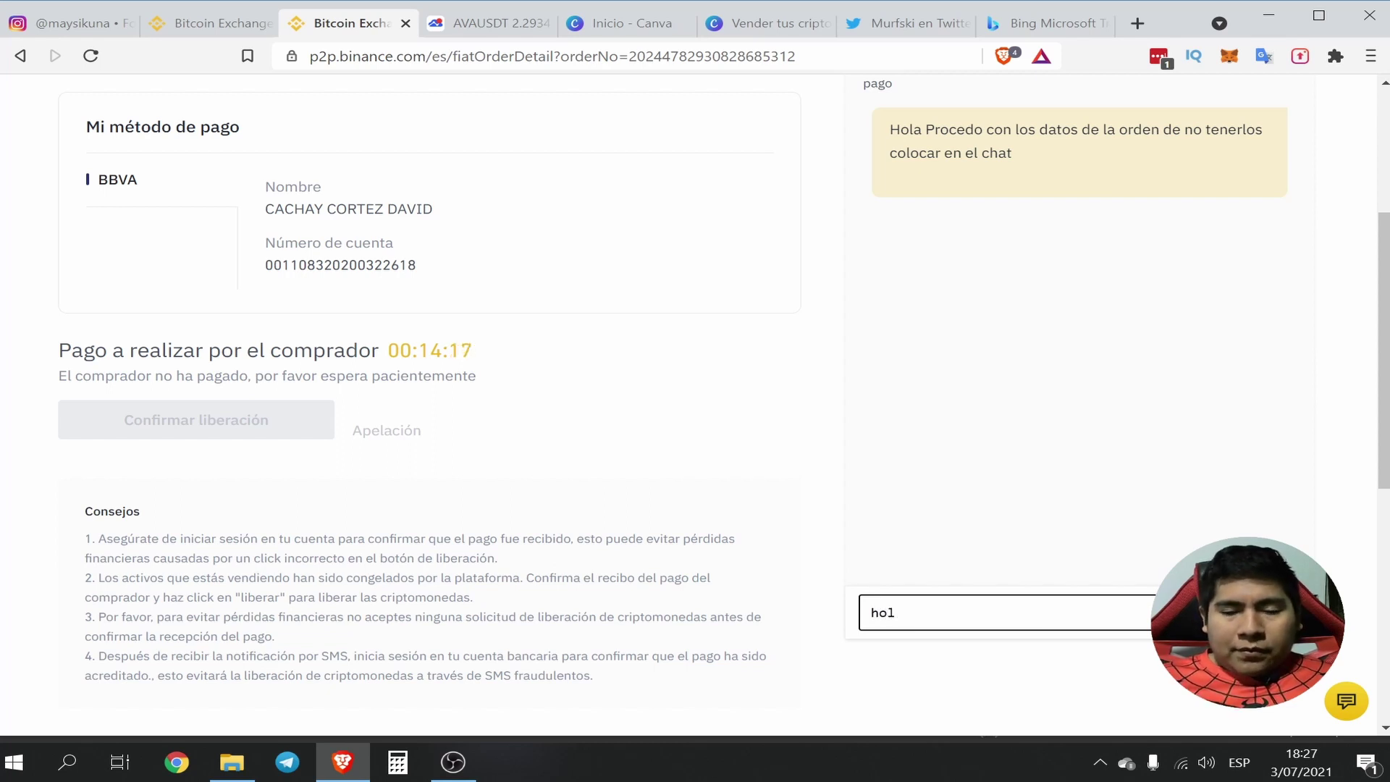
type("bue")
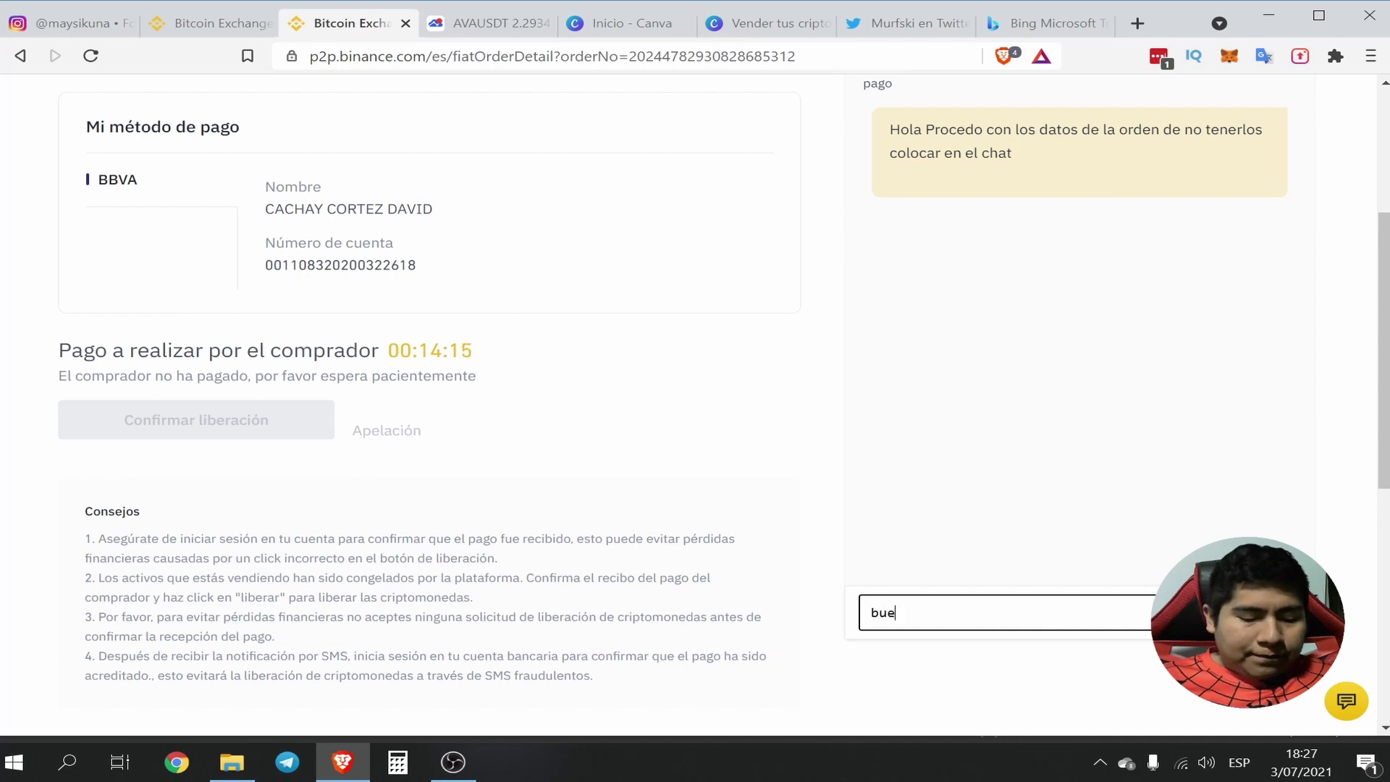
type("nas tardes")
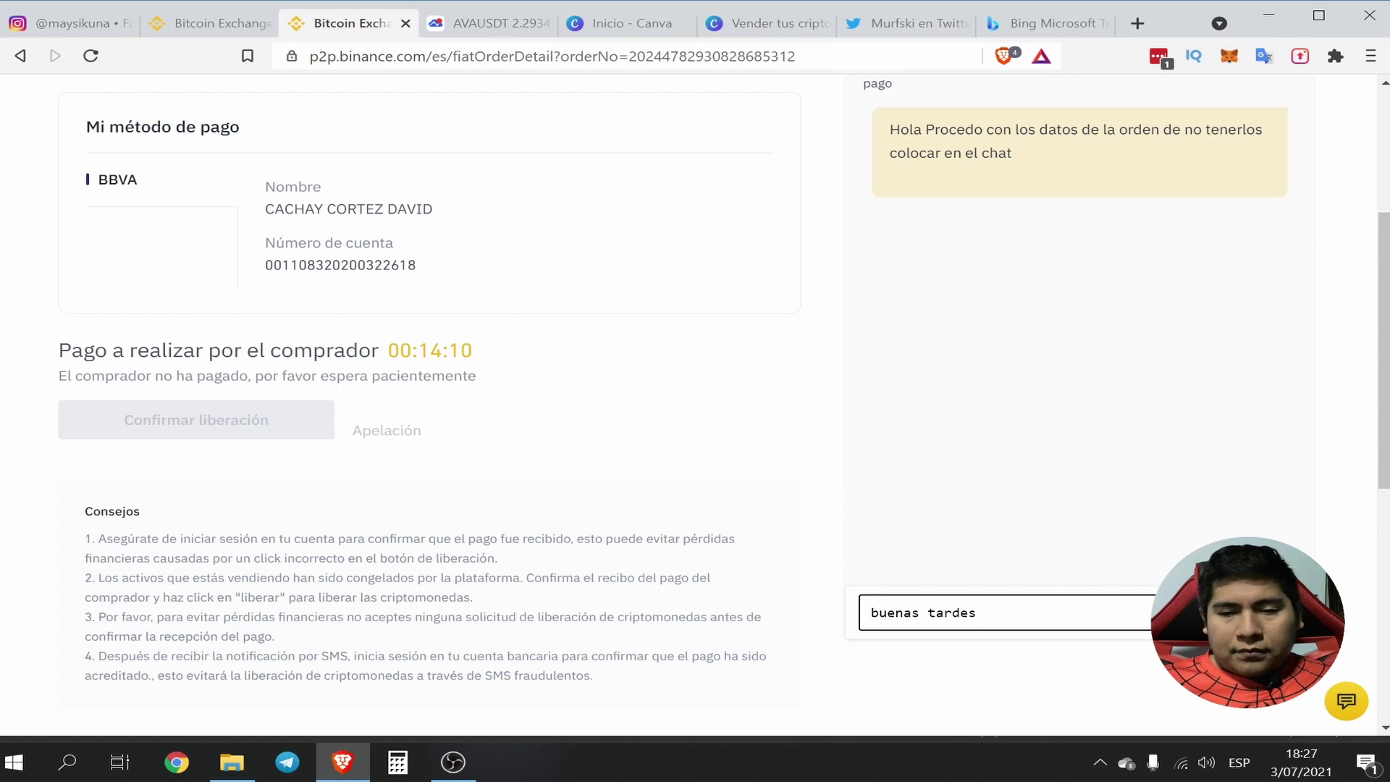
key("Return")
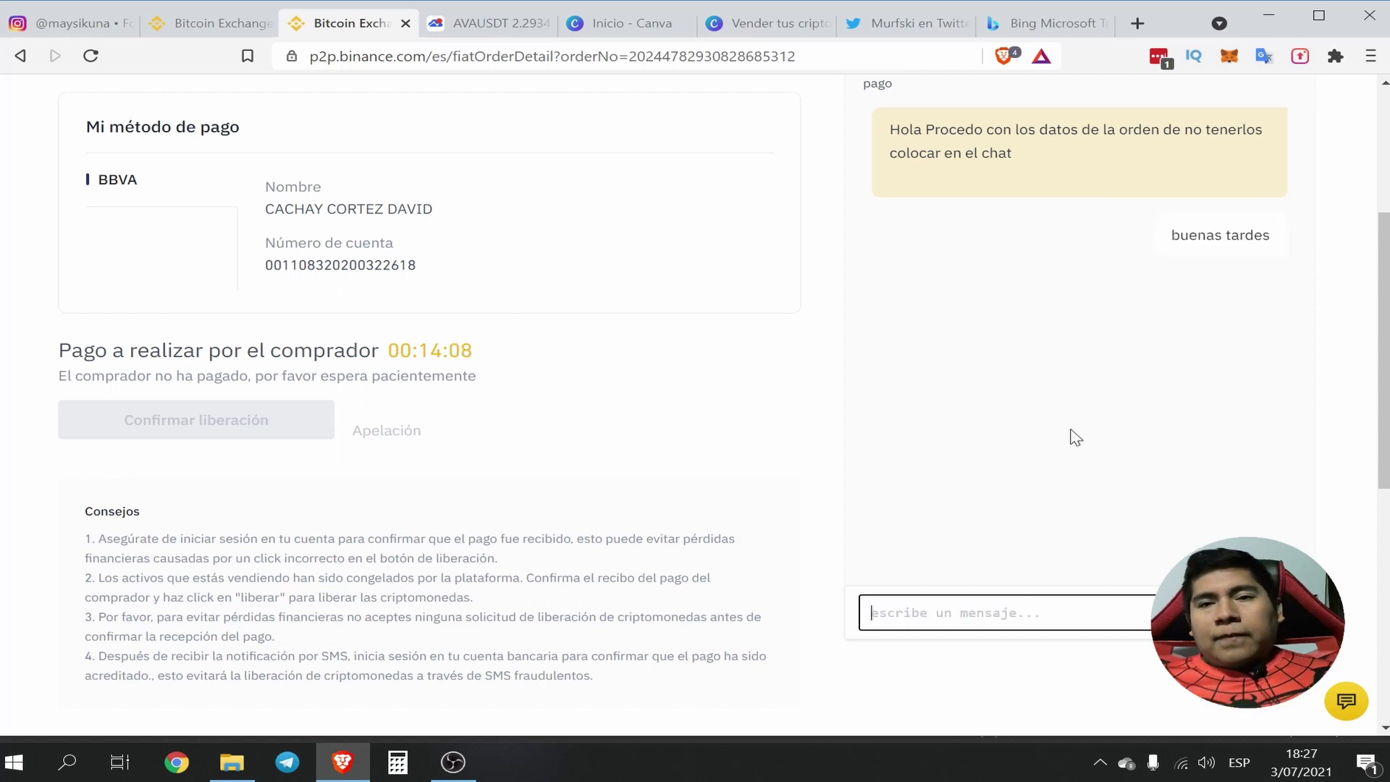
scroll(1073, 412, "up", 2)
scroll(1074, 428, "down", 1)
scroll(1074, 429, "down", 3)
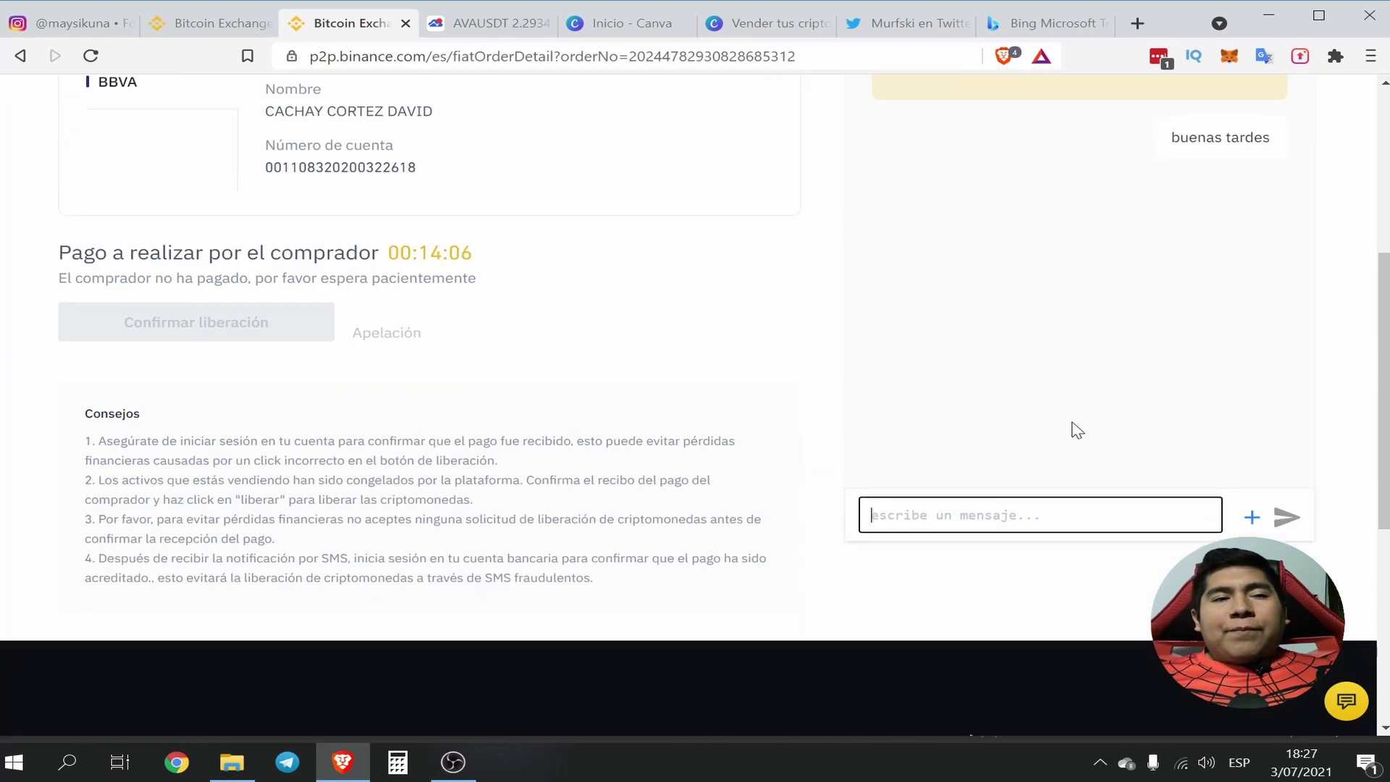
scroll(1073, 429, "up", 1)
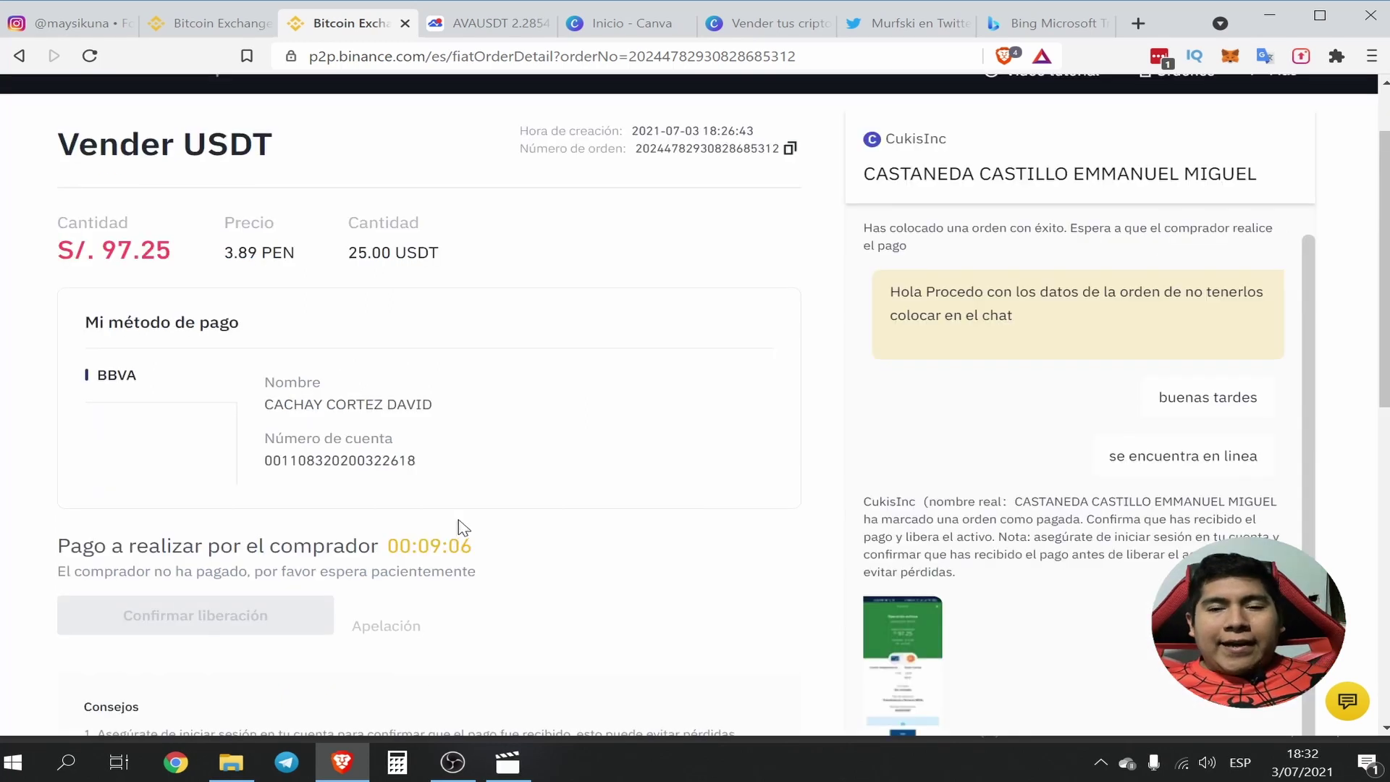
Scroll the order chat to view the buyer's paid notice and transfer receipt
scroll(628, 488, "down", 1)
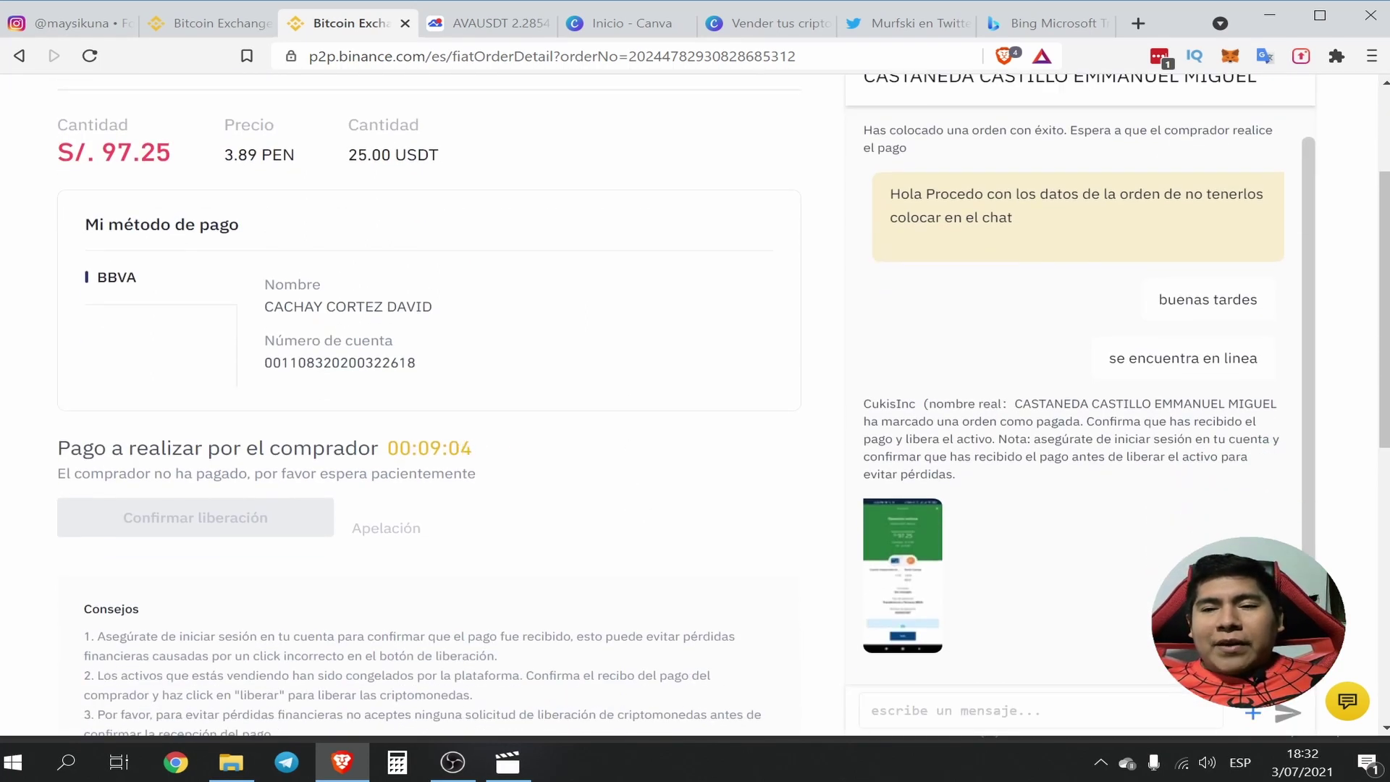
left_click(919, 557)
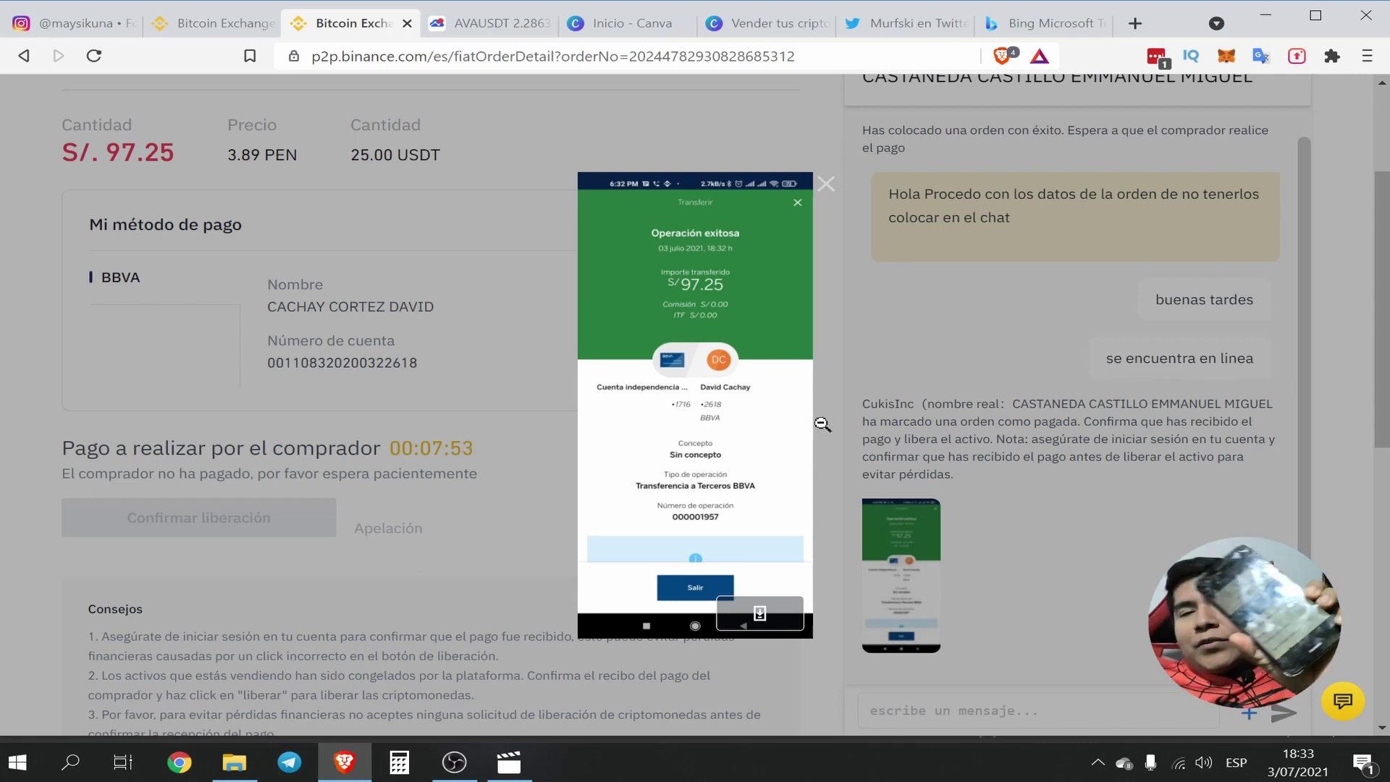
left_click(890, 363)
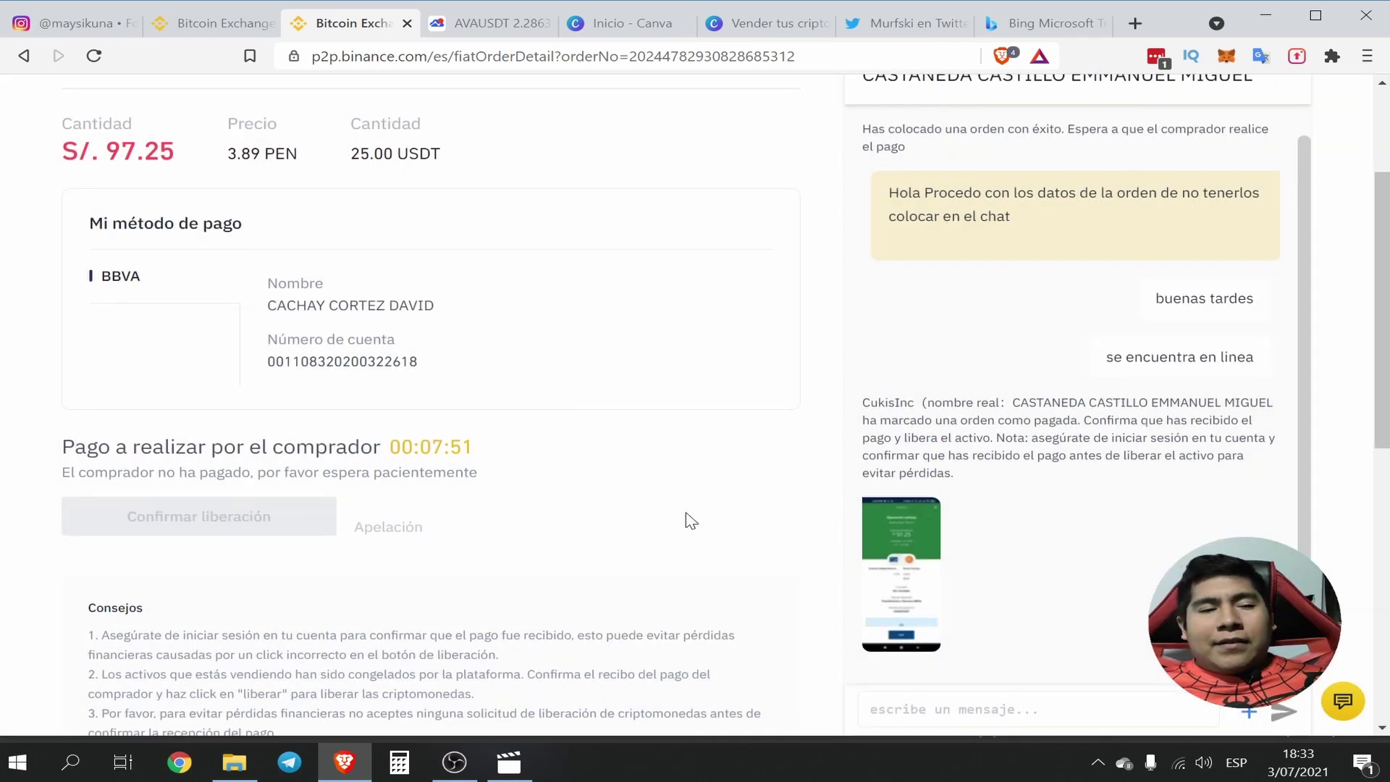
scroll(689, 518, "down", 3)
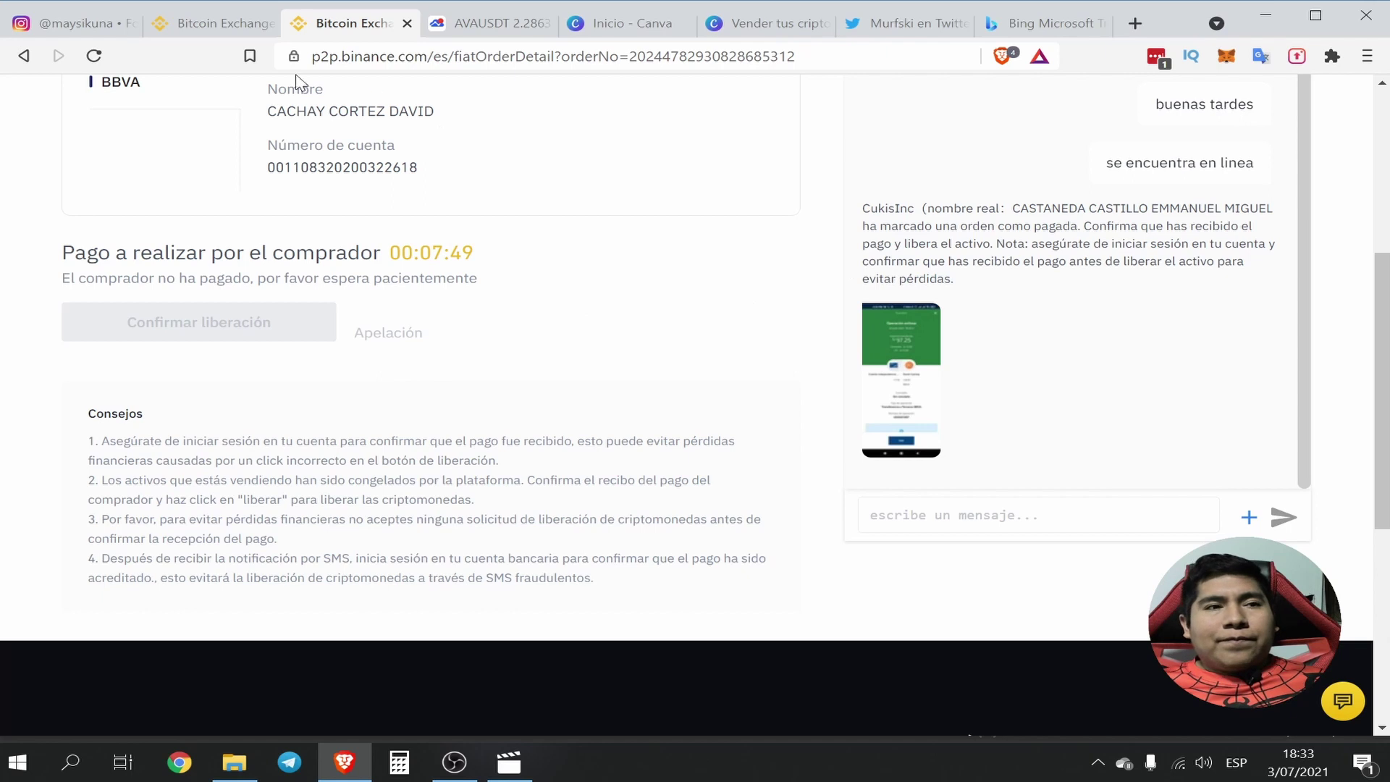
Reload the order page so it shows the buyer's payment as received
left_click(93, 56)
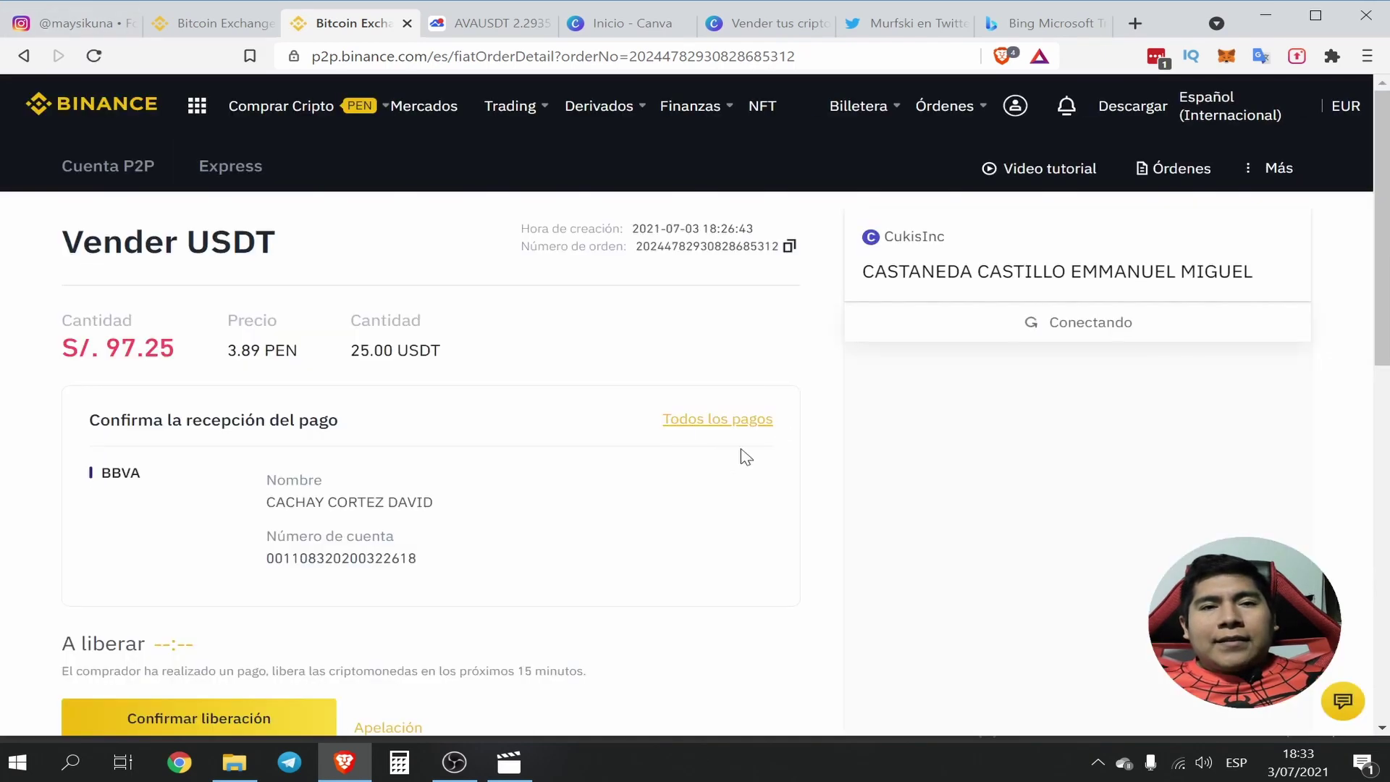
scroll(704, 516, "down", 4)
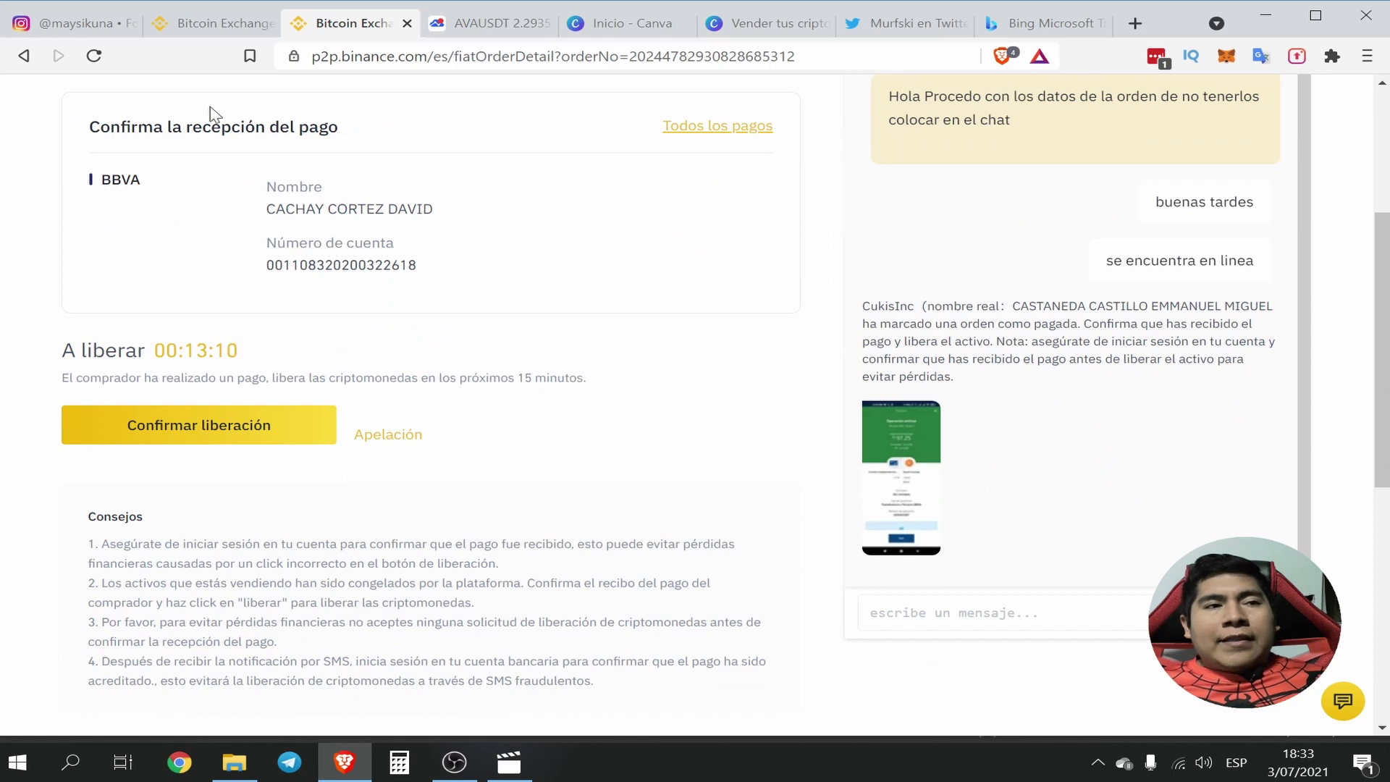
scroll(499, 457, "down", 3)
scroll(505, 459, "up", 1)
Confirm the 97.25 PEN payment arrived and submit the 25 USDT release
left_click(187, 340)
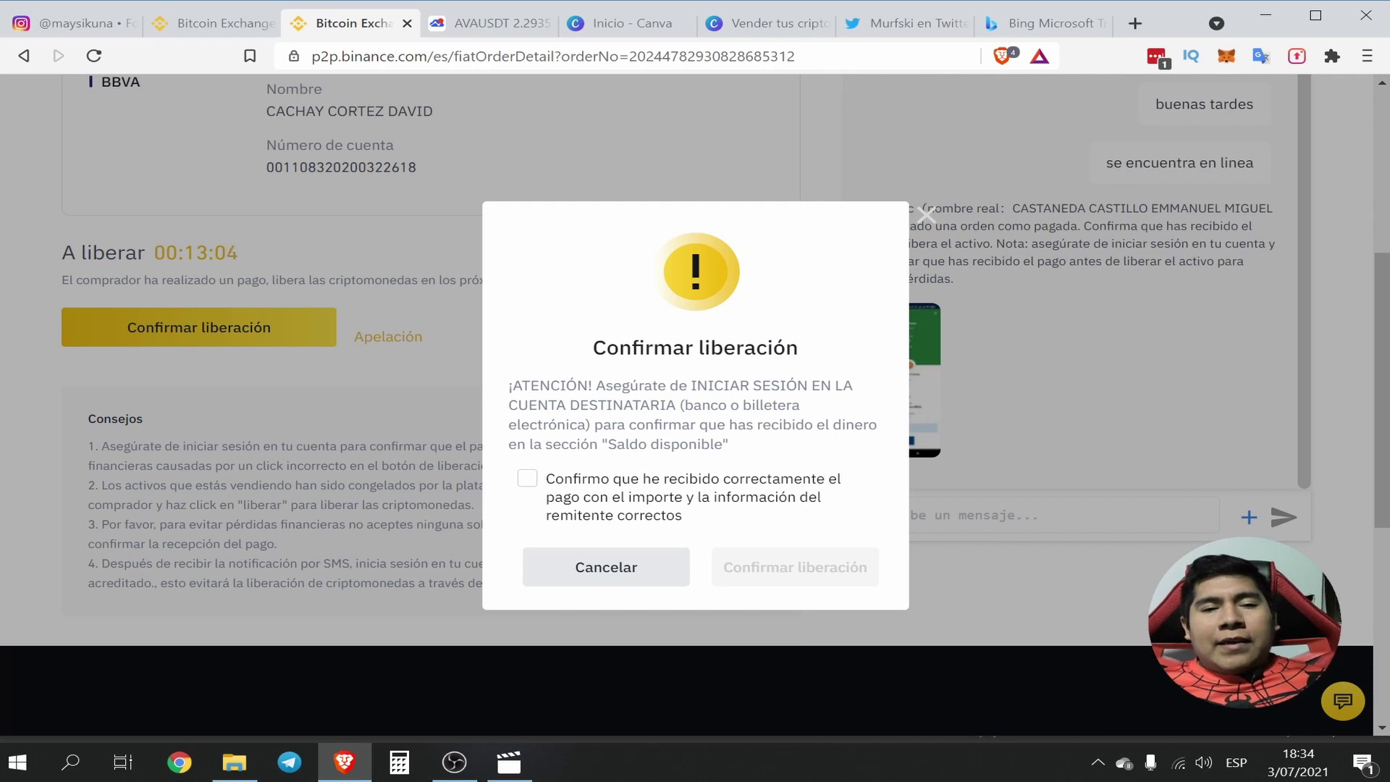
left_click(527, 480)
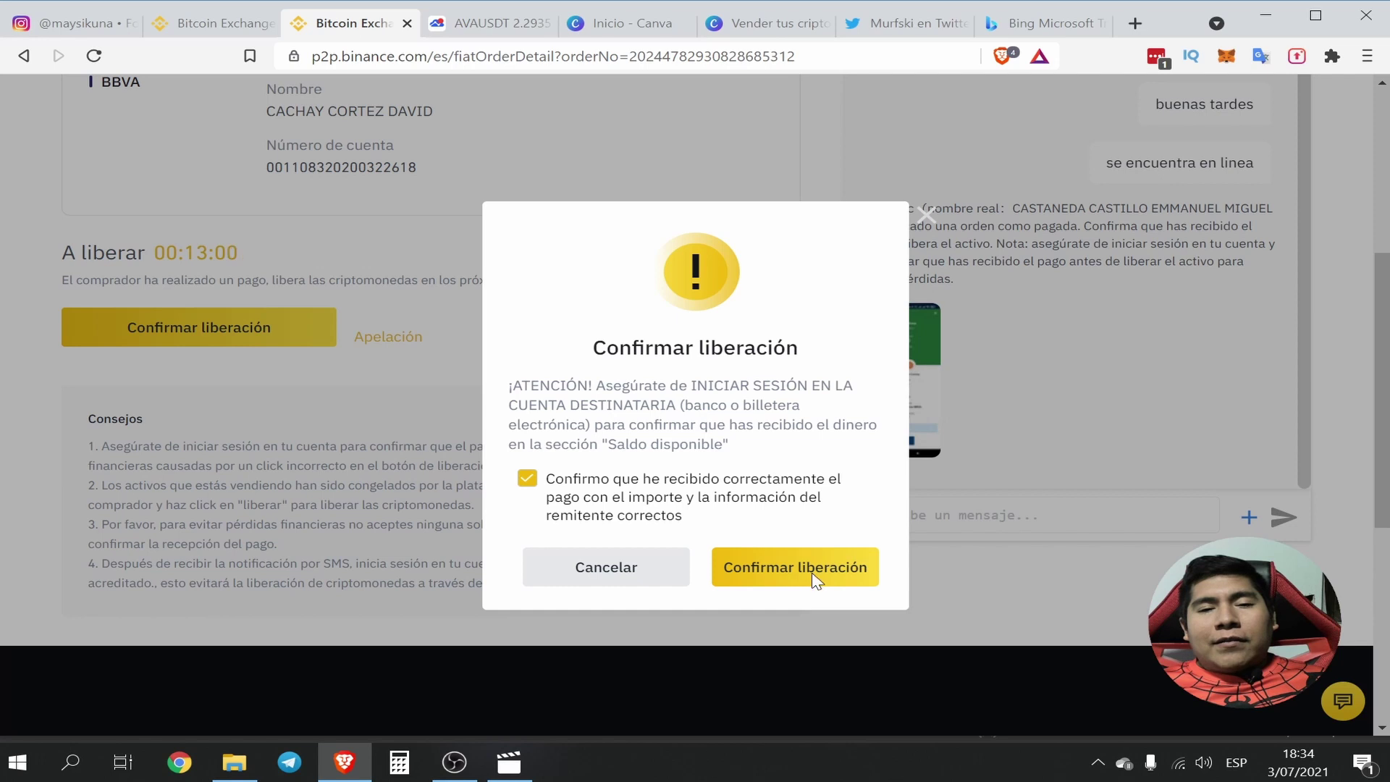
left_click(812, 573)
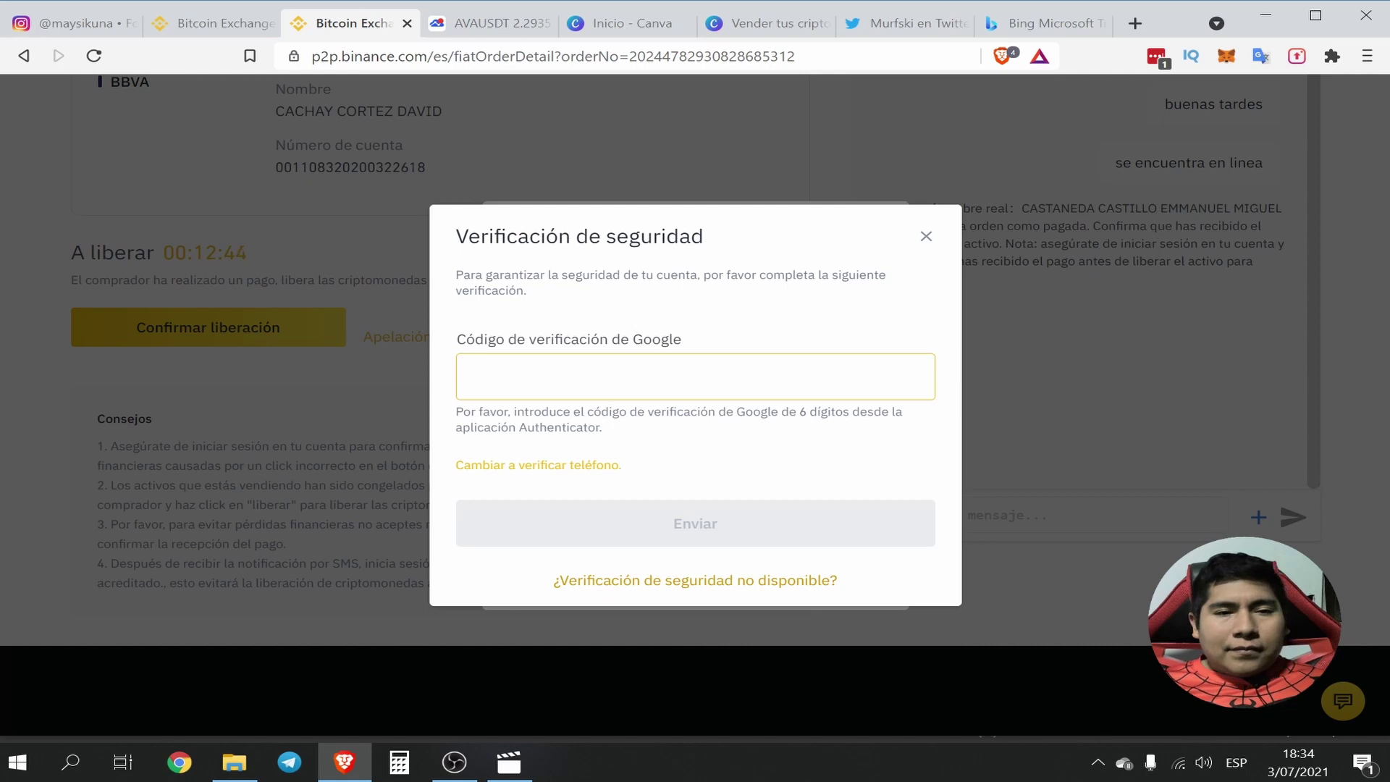
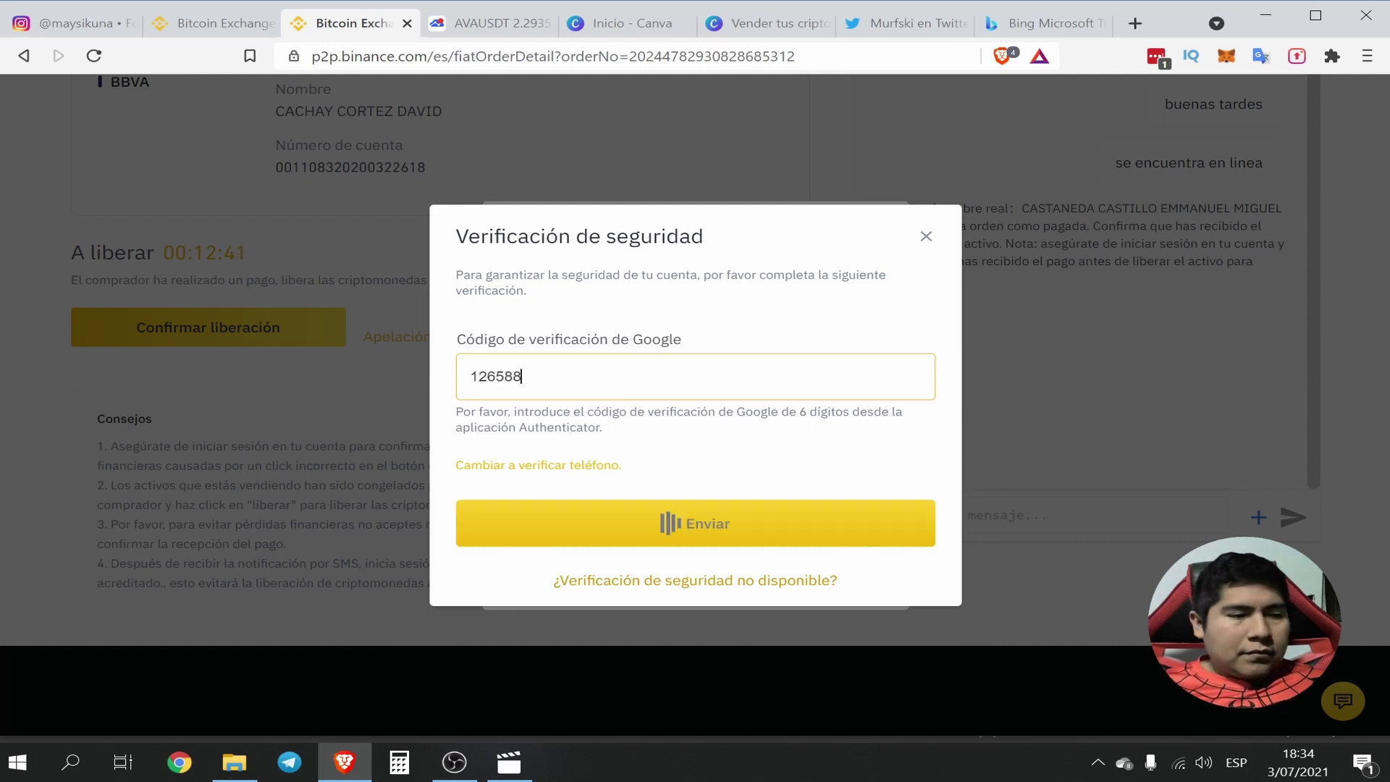